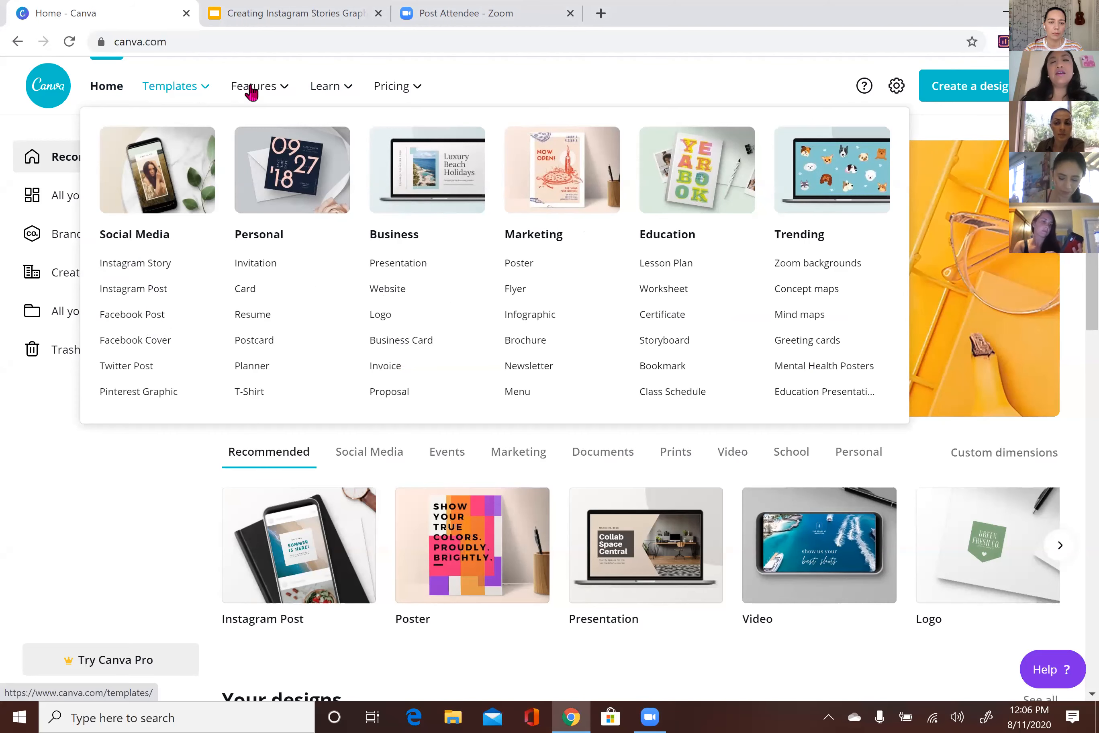
# Browse to the Instagram Post templates gallery via Templates > Social Media and scroll through it
pyautogui.moveTo(252, 92)
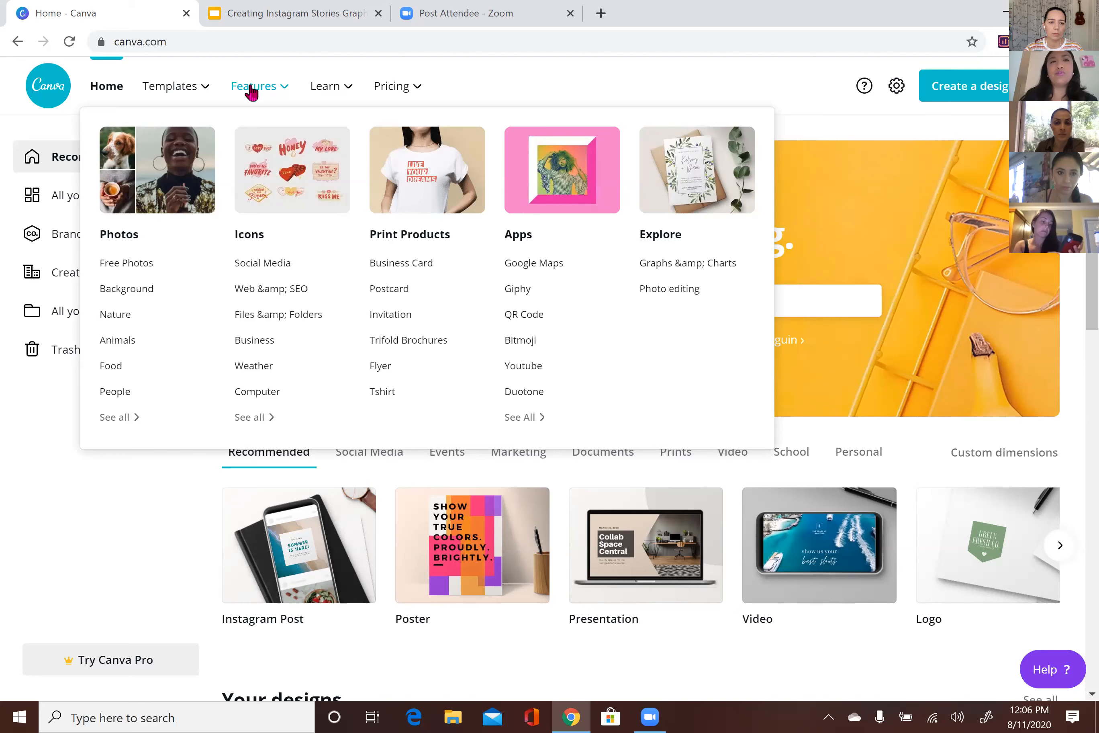
pyautogui.moveTo(397, 92)
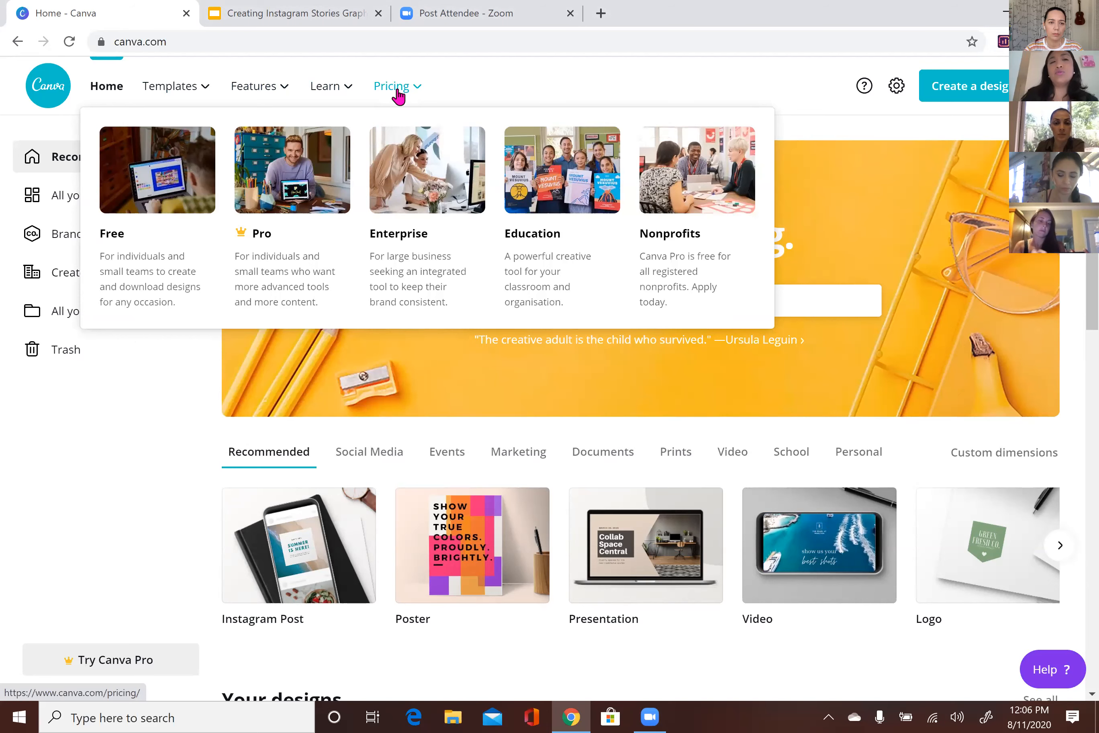
pyautogui.moveTo(158, 97)
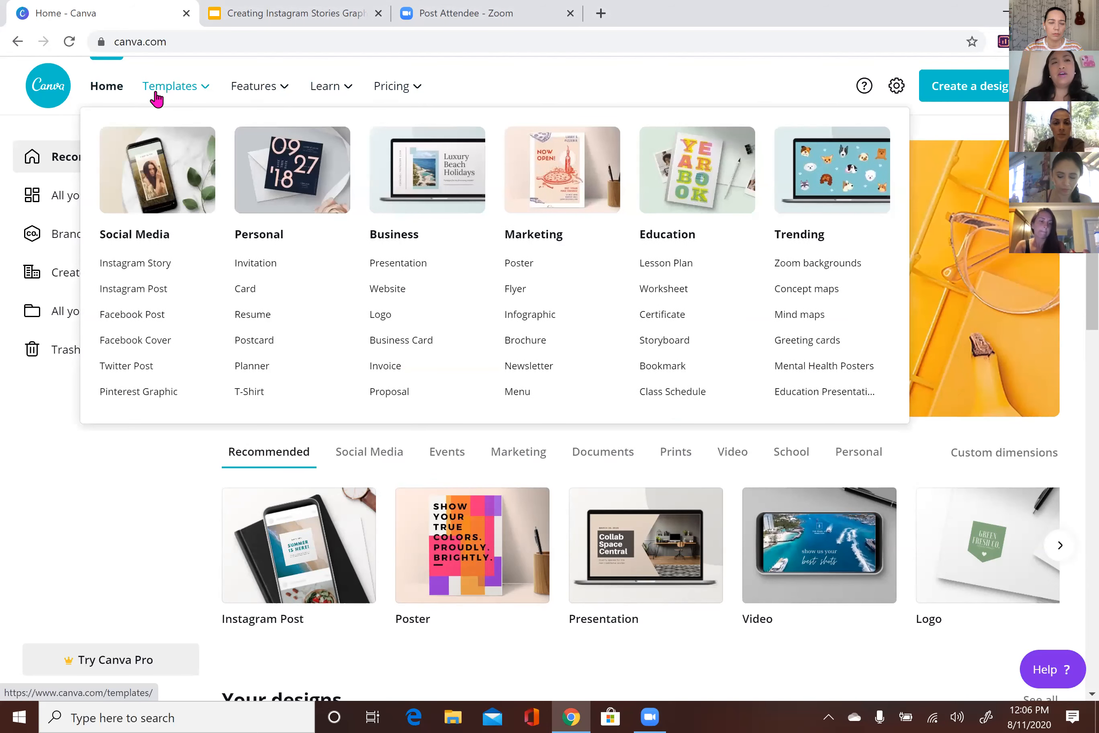
pyautogui.click(137, 291)
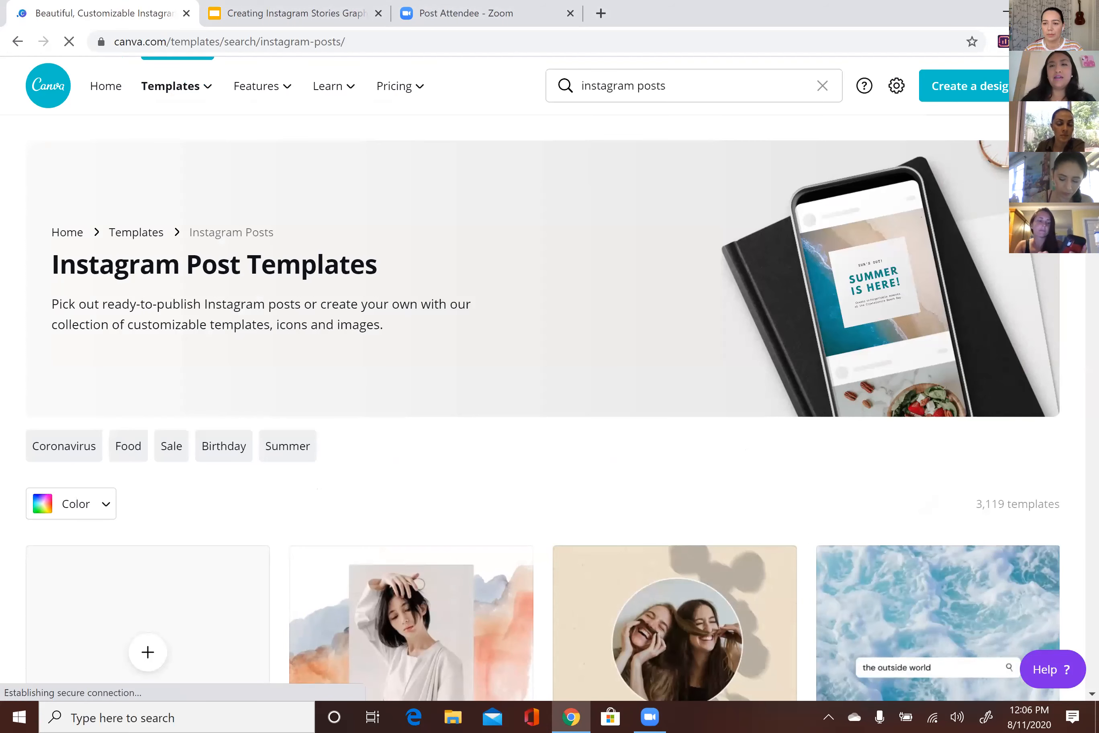
pyautogui.scroll(-10, 544, 407)
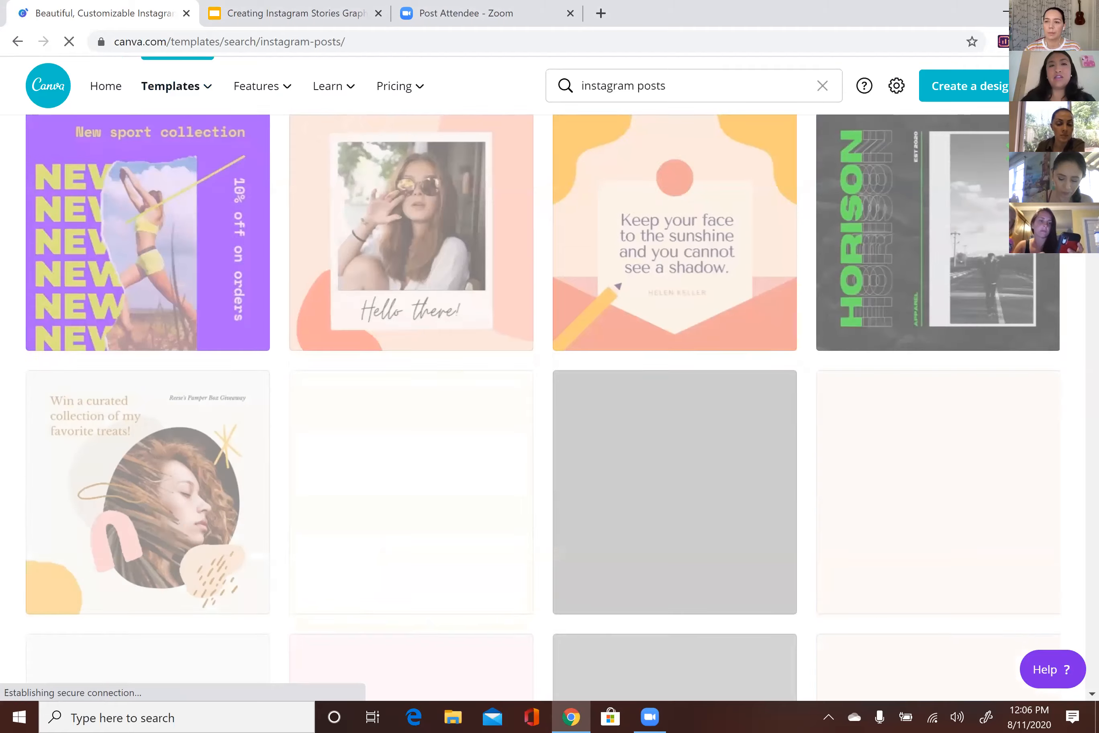
pyautogui.scroll(10, 545, 407)
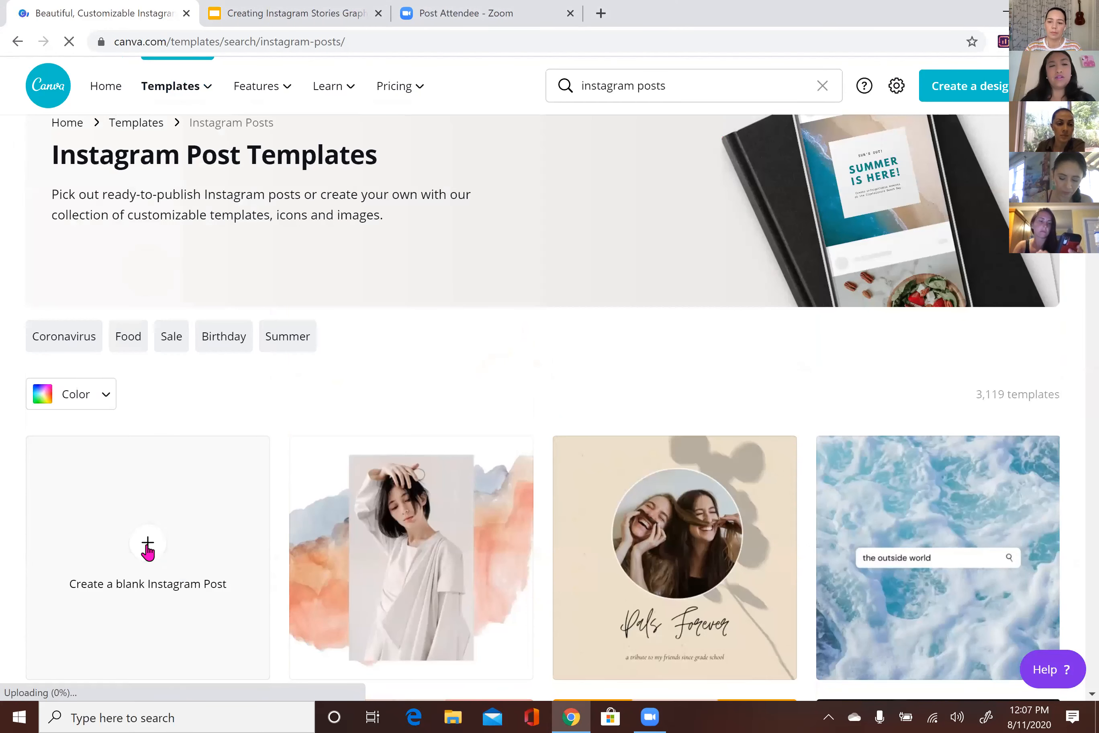
# Create a blank Instagram Post and try teal, light purple, medium purple and deep violet backgrounds
pyautogui.click(147, 549)
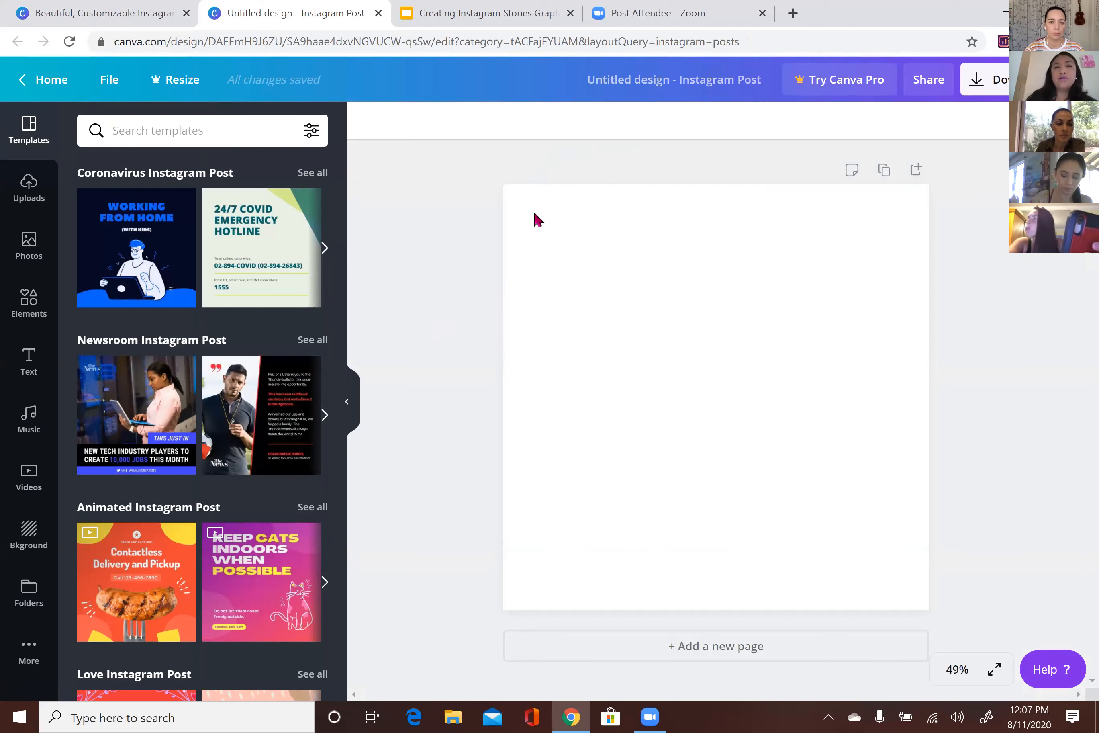
pyautogui.click(537, 220)
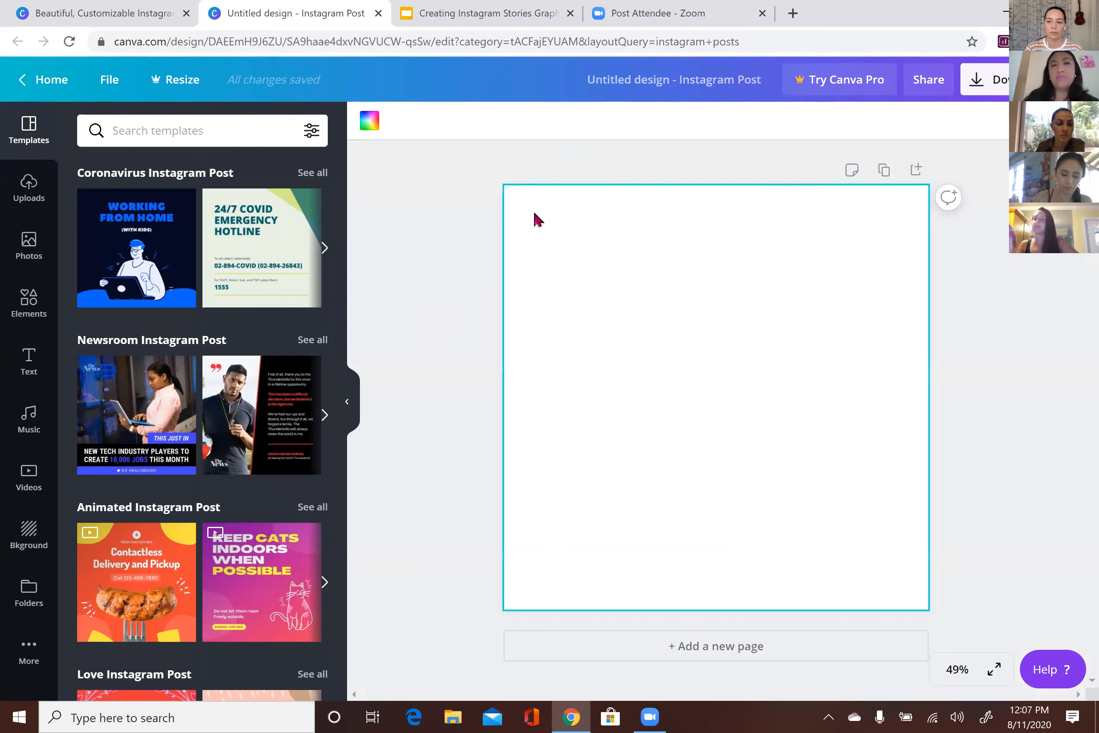
pyautogui.click(367, 125)
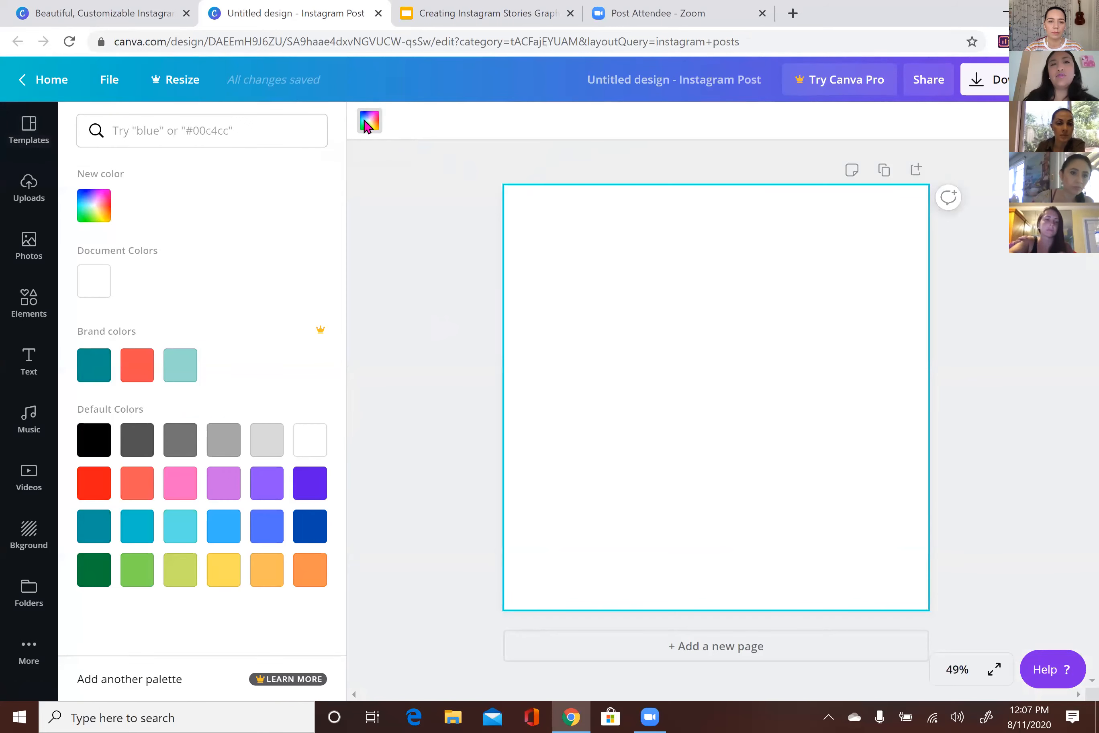
pyautogui.click(105, 371)
pyautogui.click(221, 487)
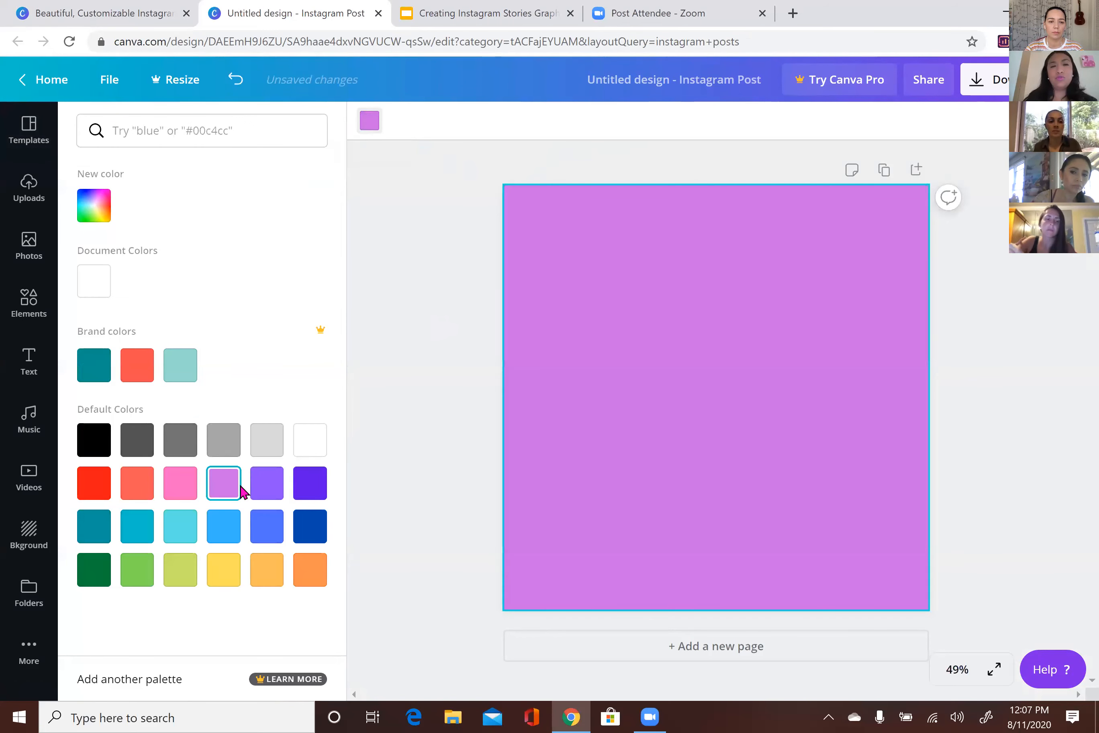
pyautogui.click(258, 492)
pyautogui.click(298, 495)
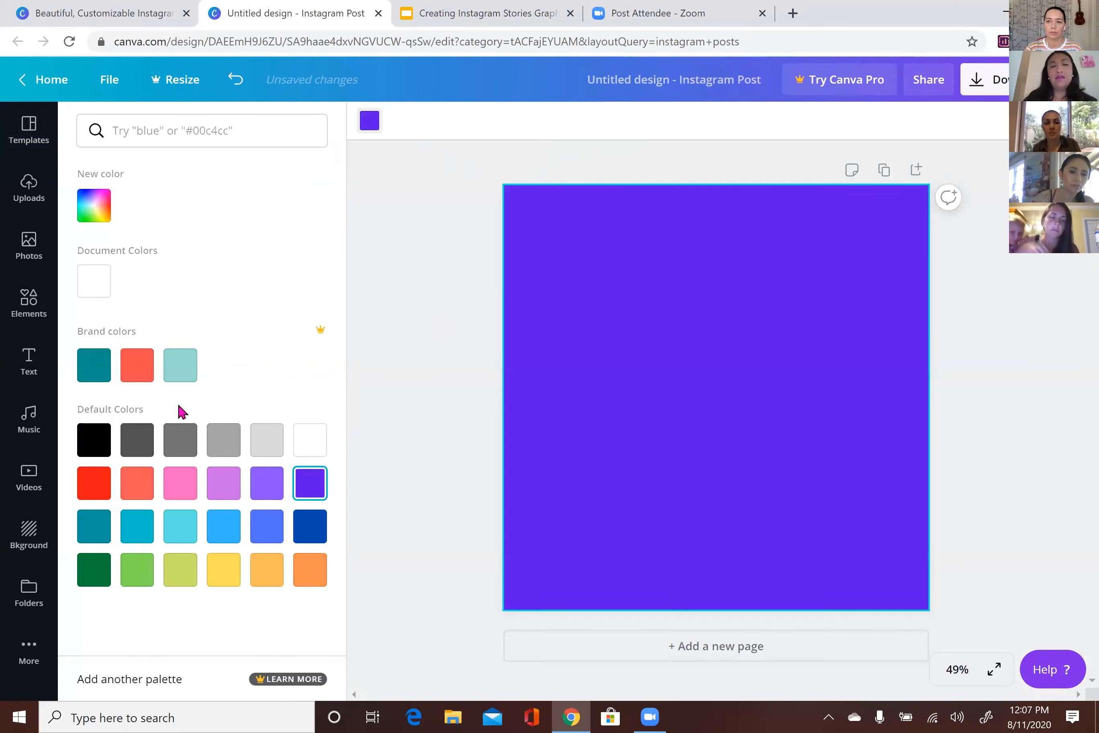
# Return to teal, lighten it in the custom colour picker, then reset the background to white
pyautogui.click(101, 378)
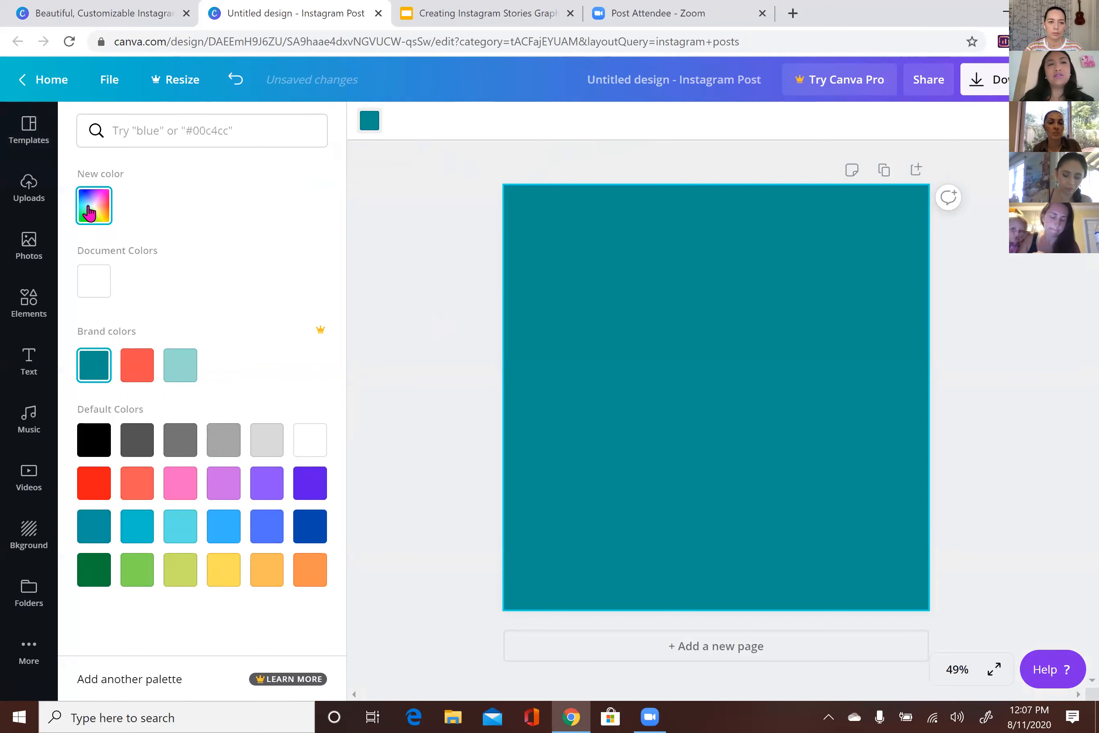
pyautogui.click(93, 208)
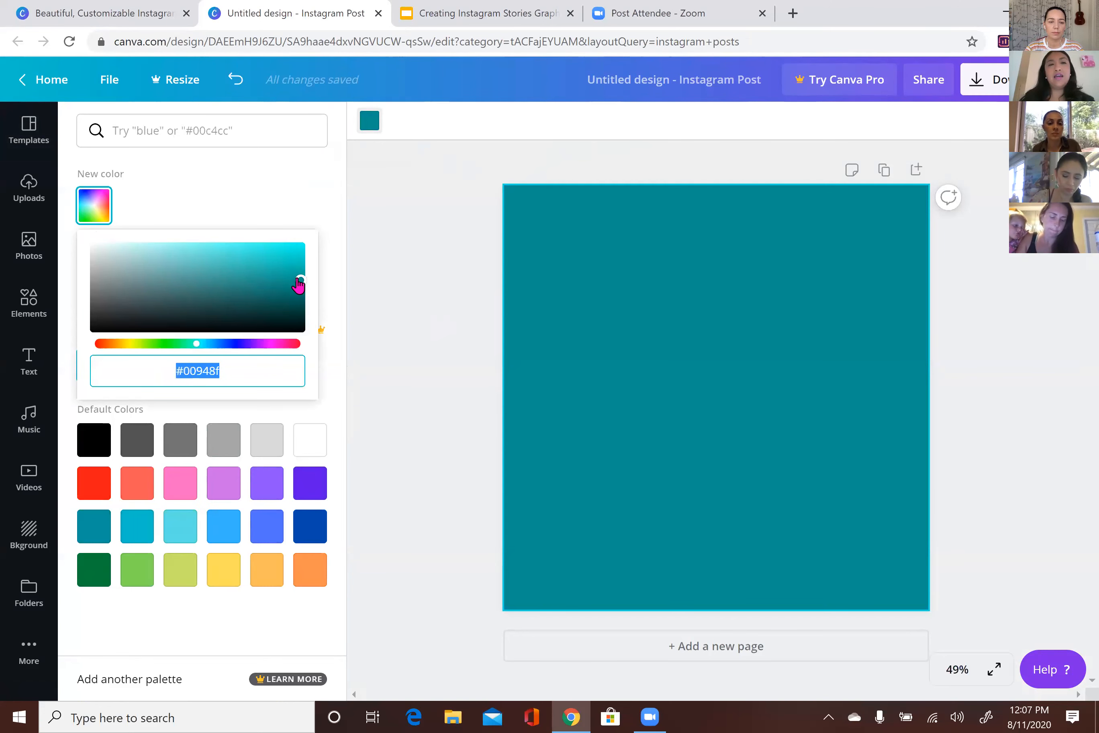
pyautogui.moveTo(301, 280); pyautogui.dragTo(156, 276)
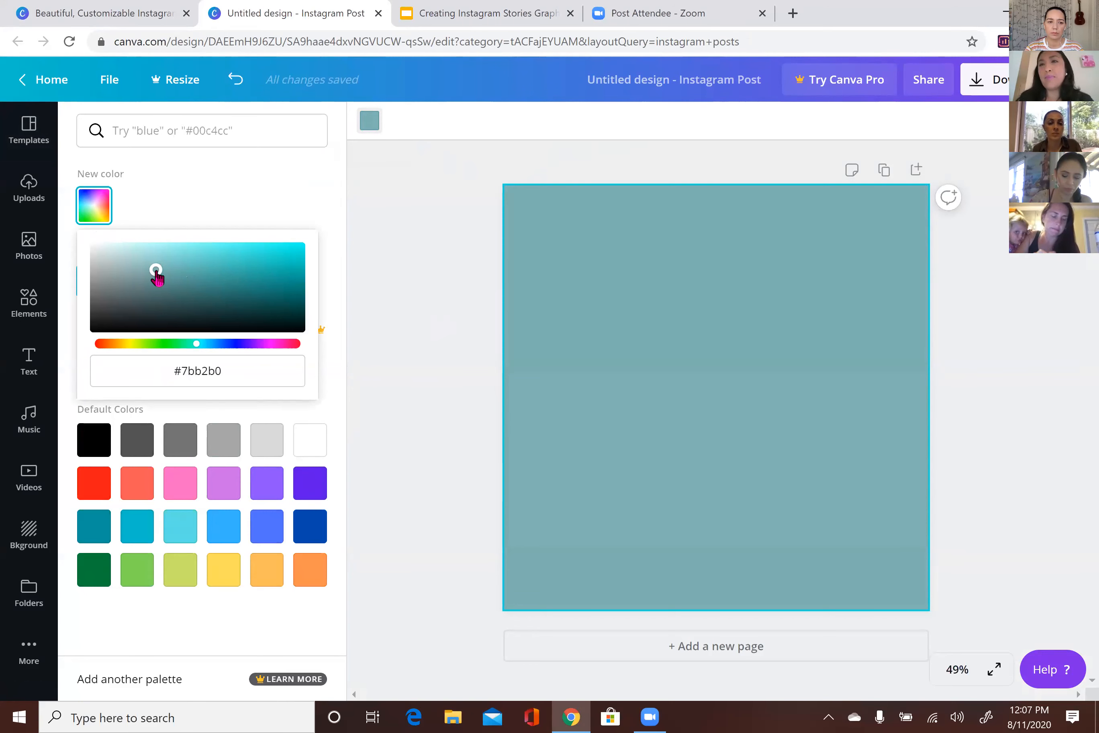
pyautogui.click(196, 368)
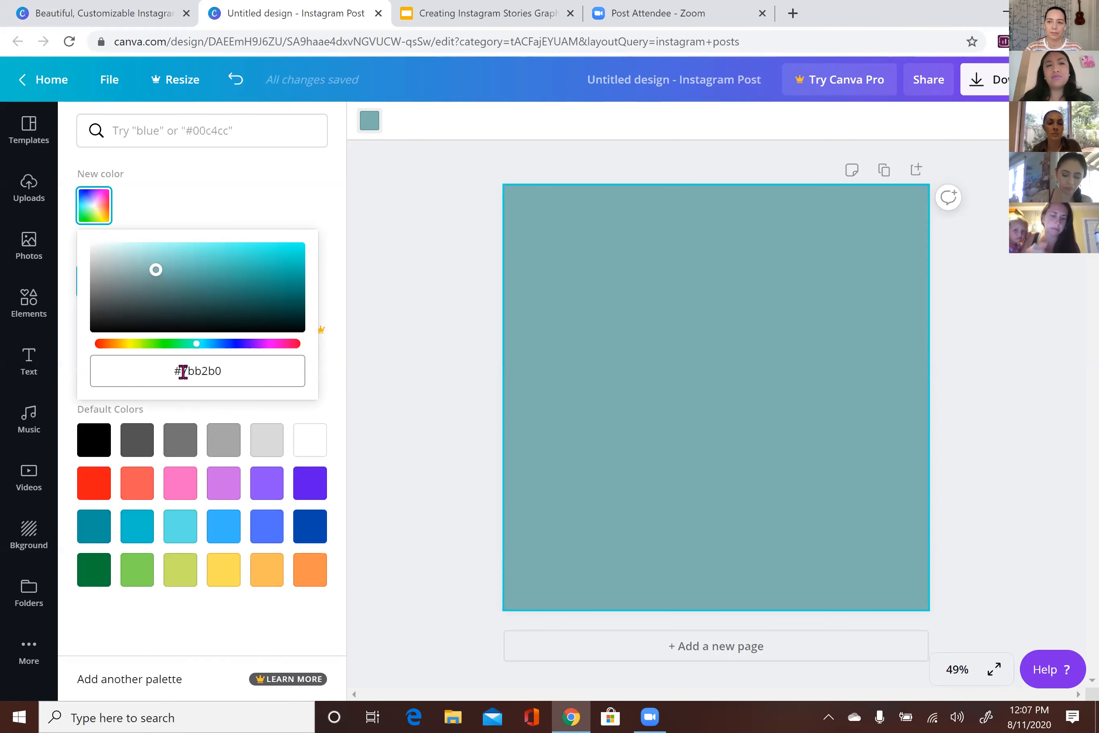
pyautogui.click(310, 441)
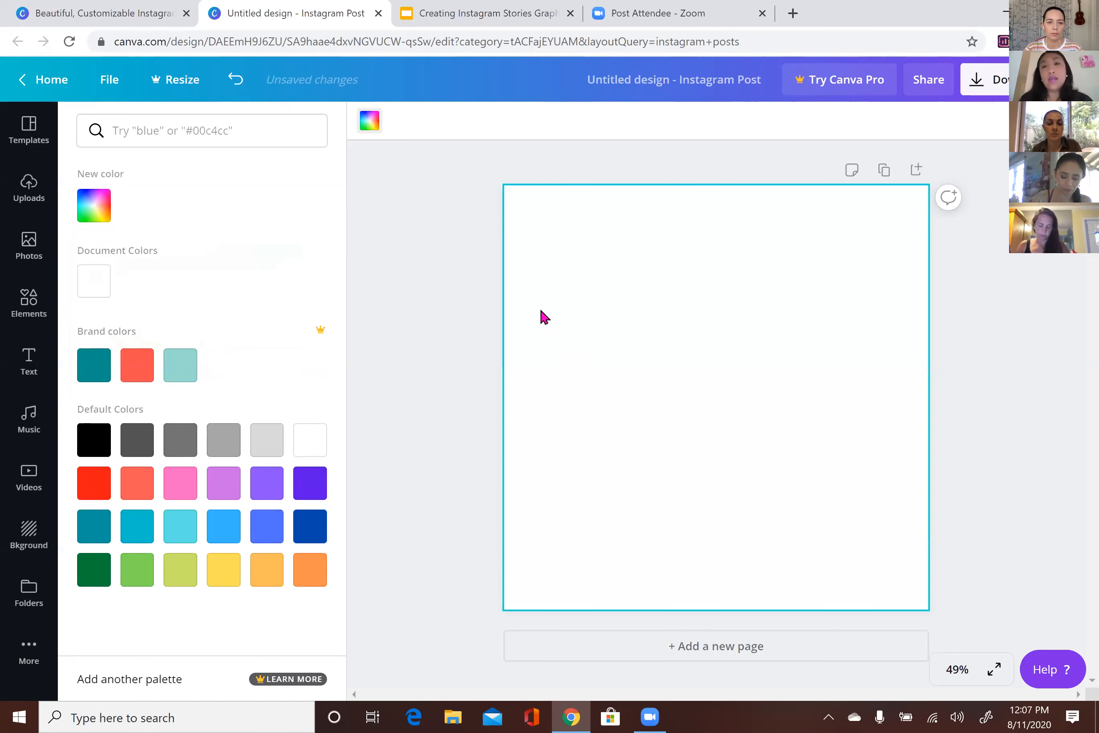
# Upload the 'happy face' image from the Downloads folder through the Uploads panel
pyautogui.click(28, 196)
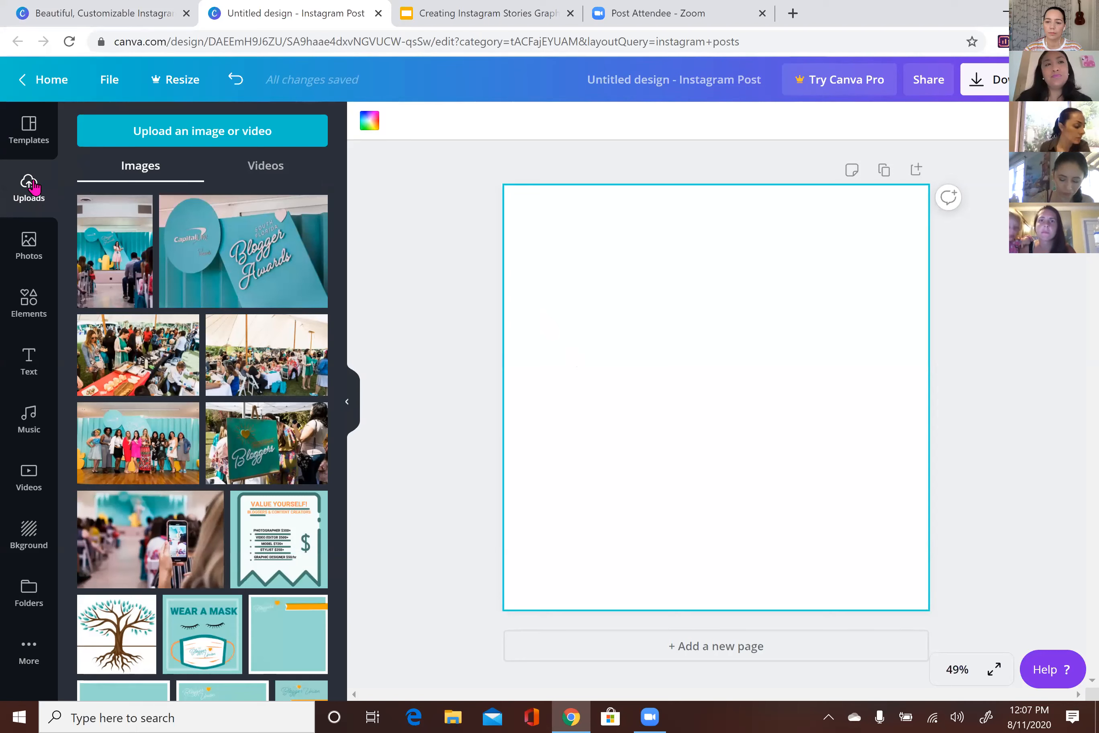
pyautogui.click(147, 136)
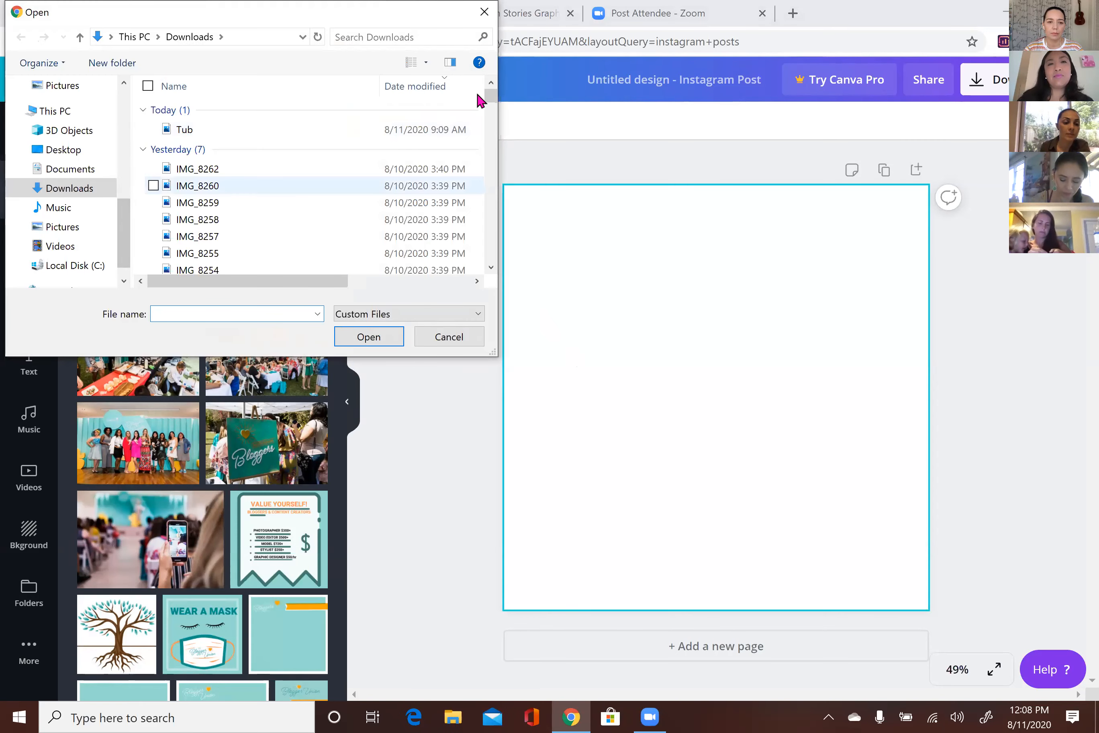
pyautogui.moveTo(494, 98); pyautogui.dragTo(490, 263)
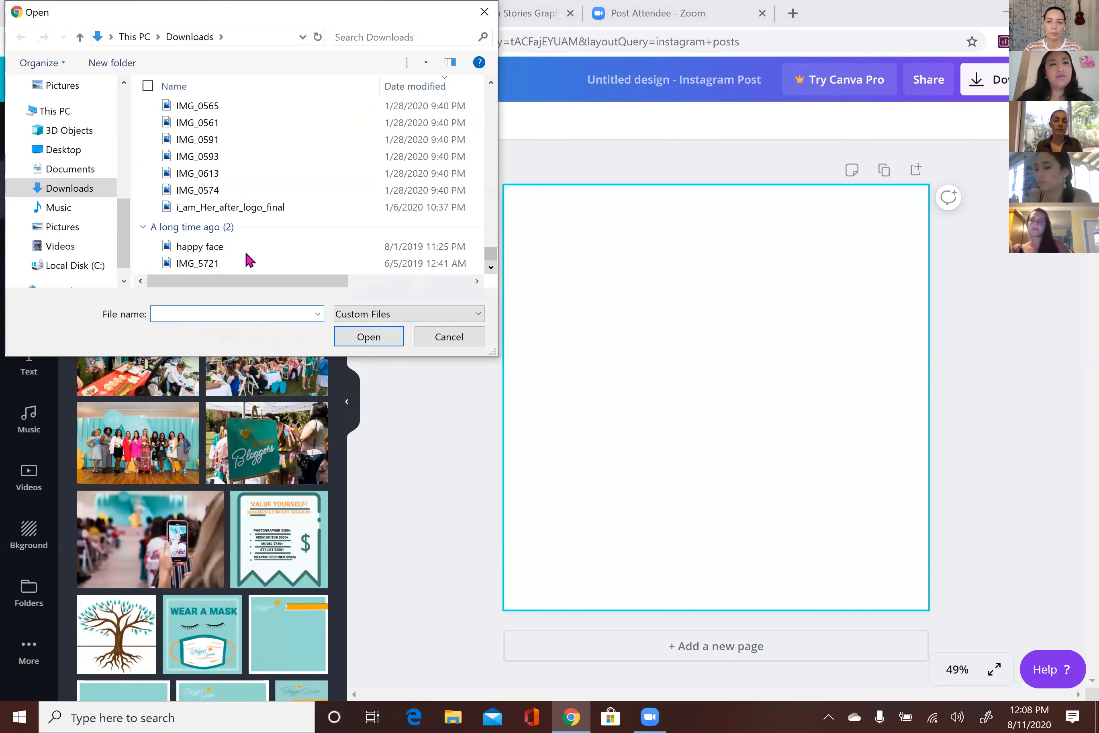
pyautogui.click(247, 249)
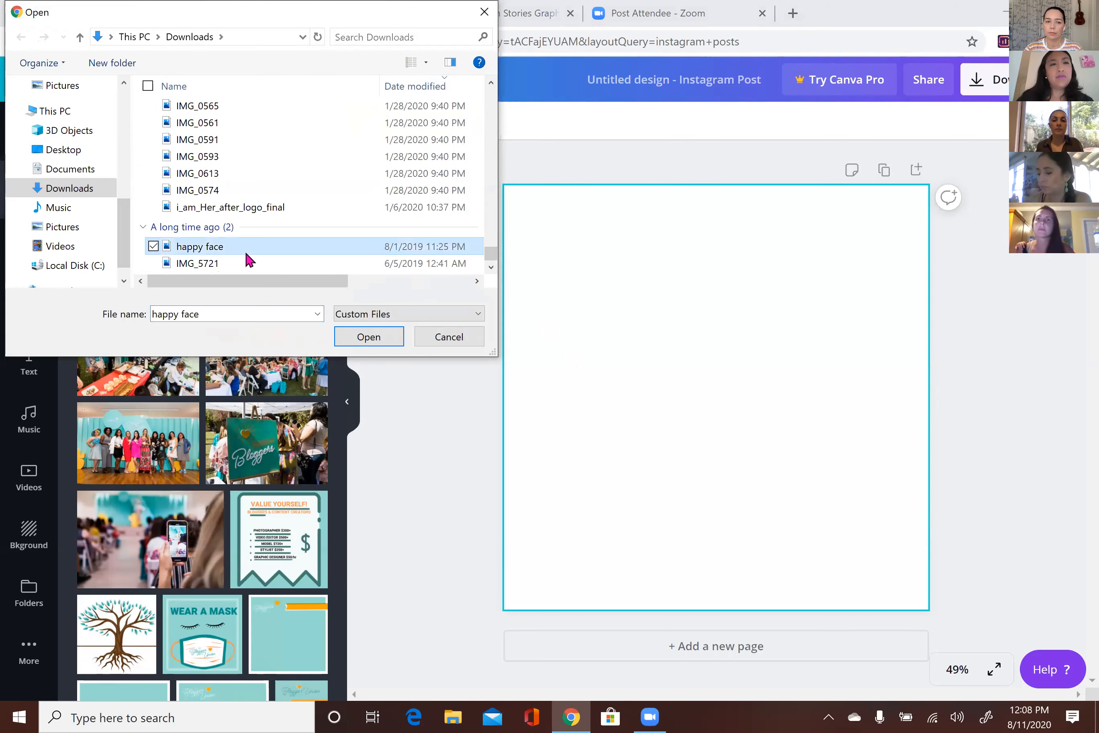
pyautogui.click(369, 337)
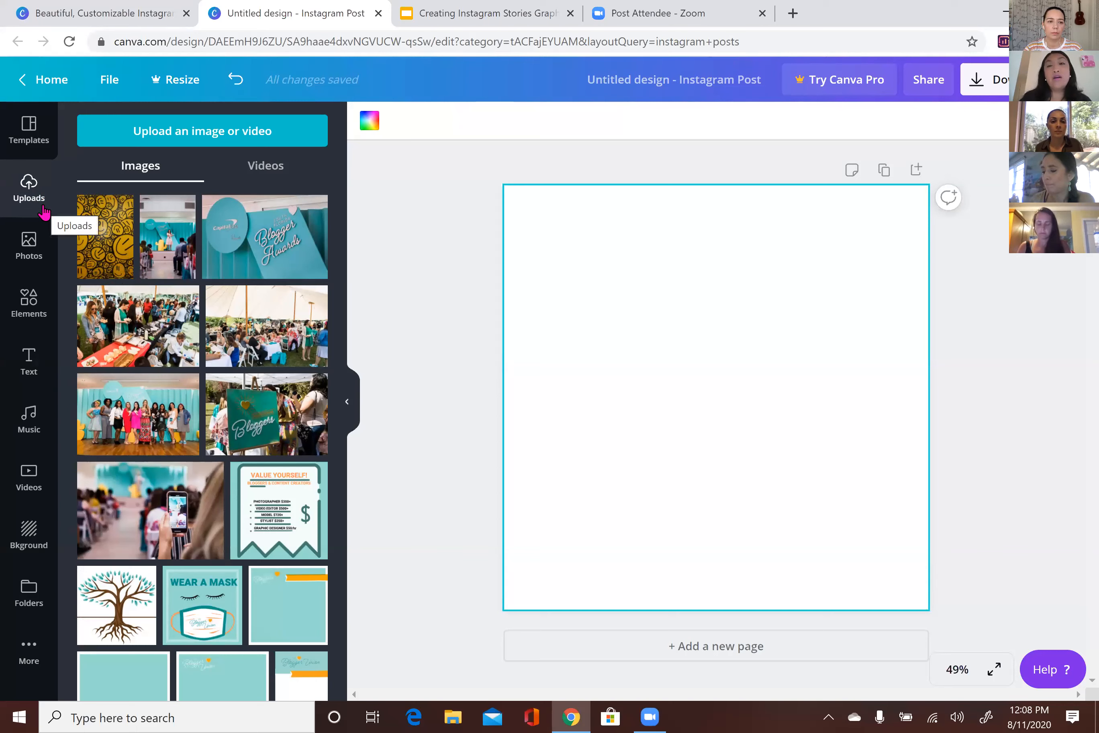
# Search the stock photos for 'hearts' and scroll through the heart image results
pyautogui.click(28, 250)
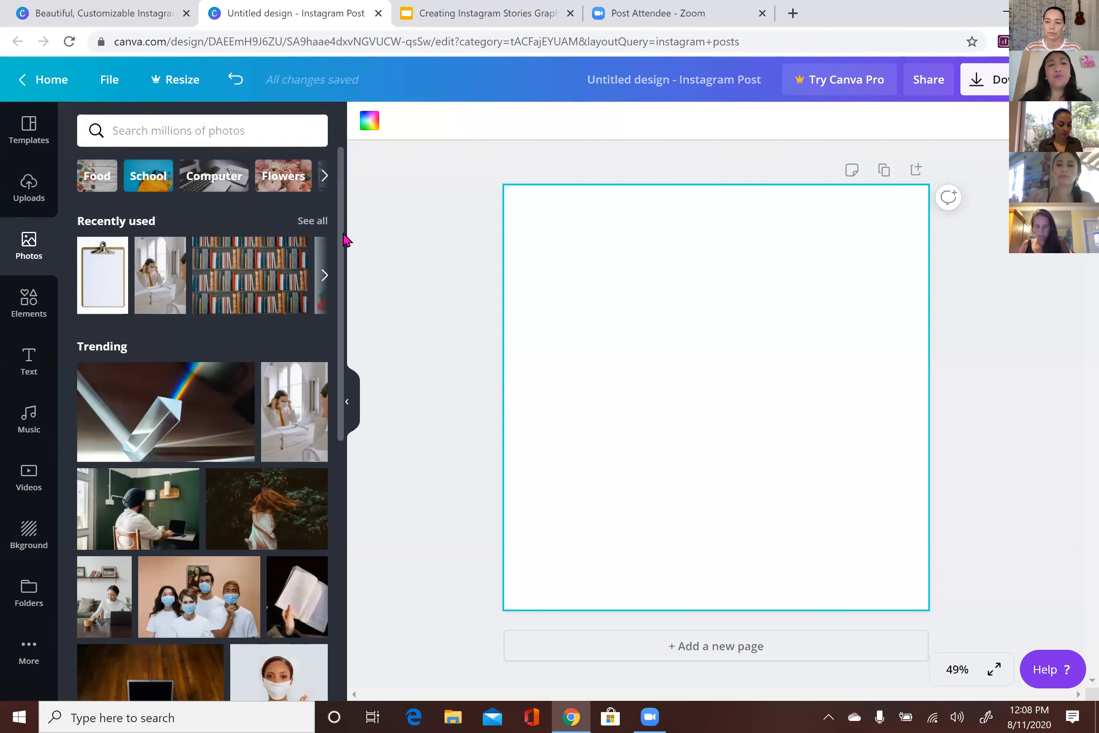
pyautogui.scroll(-4, 337, 316)
pyautogui.moveTo(341, 350); pyautogui.dragTo(340, 286)
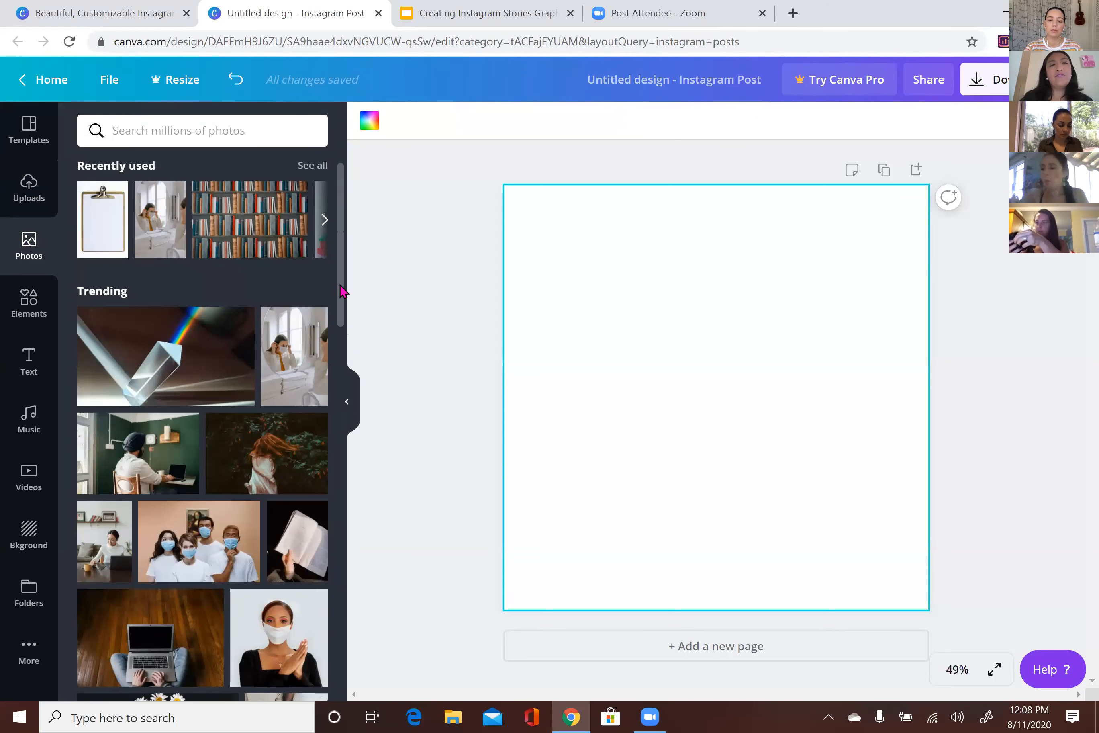
pyautogui.click(267, 131)
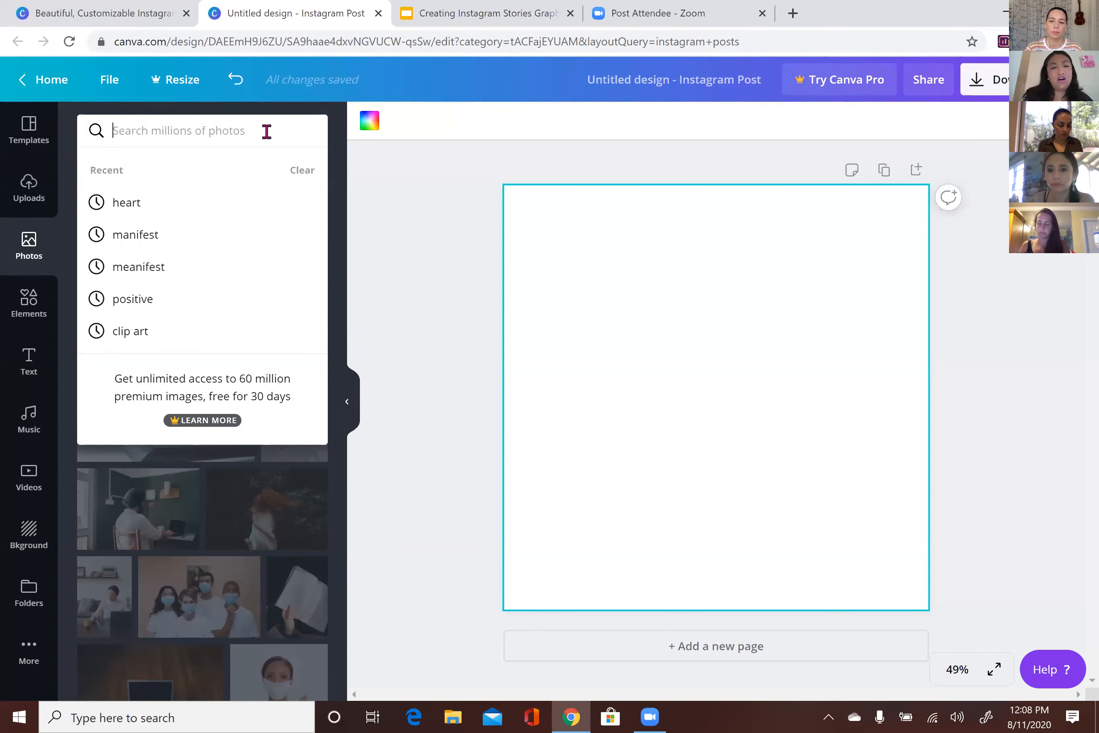
pyautogui.write('hearts')
pyautogui.press('Return')
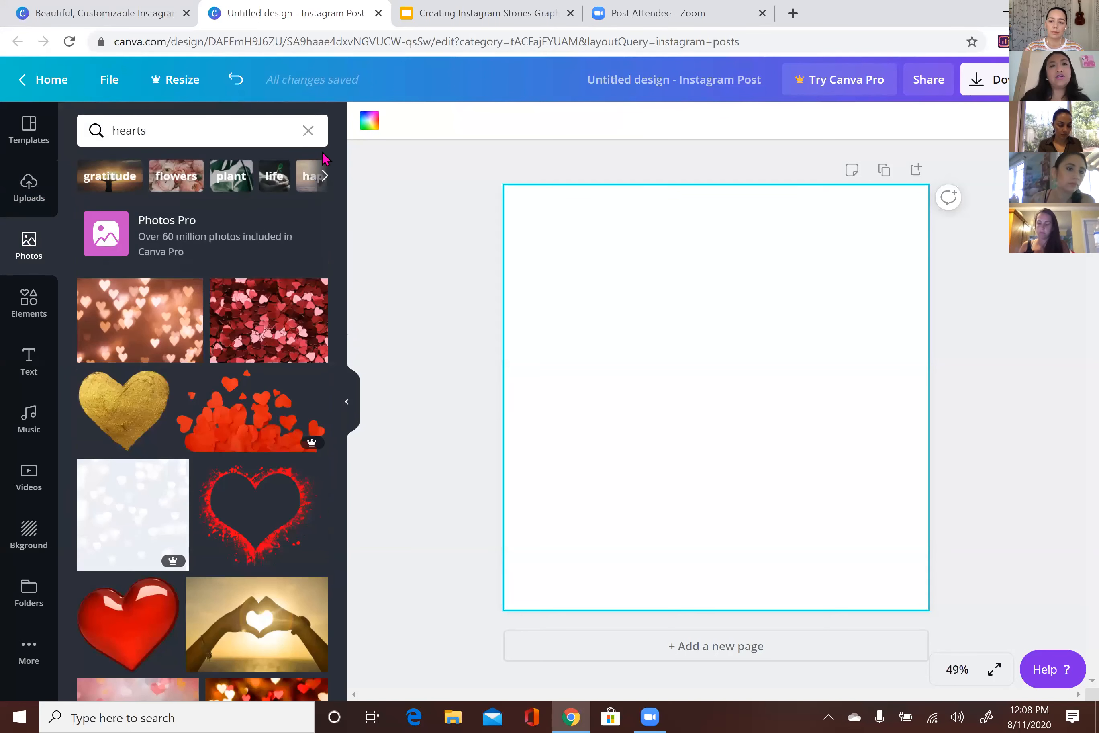
pyautogui.scroll(-3, 344, 204)
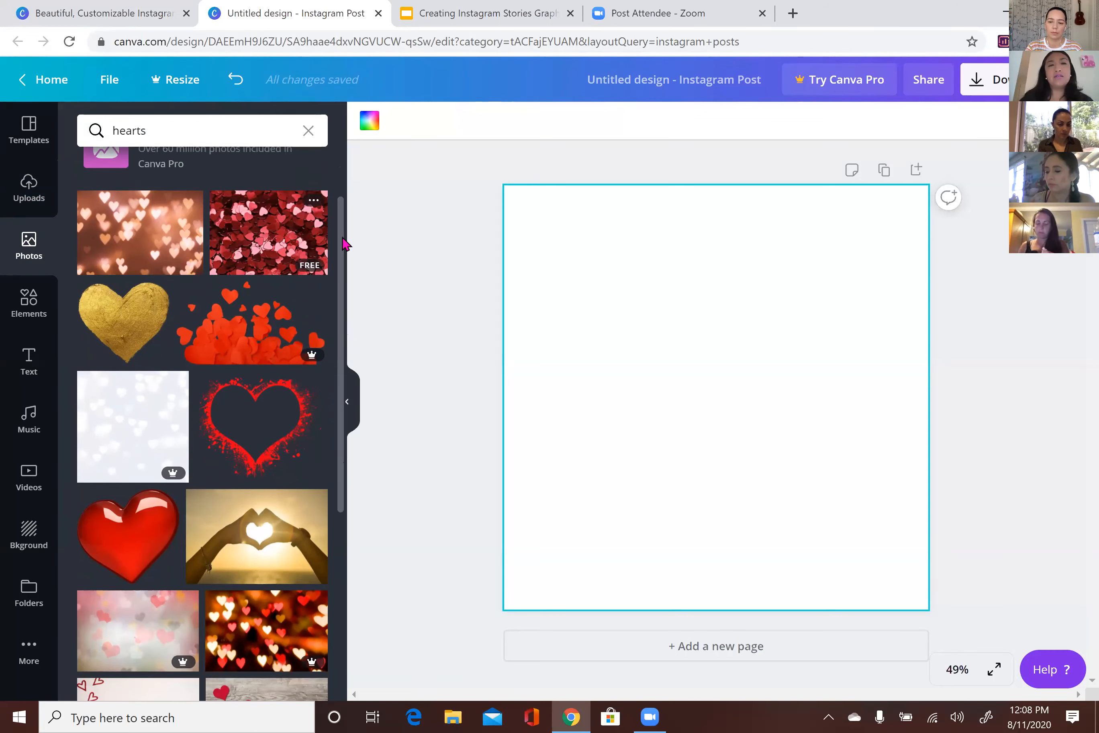
pyautogui.scroll(-2, 343, 267)
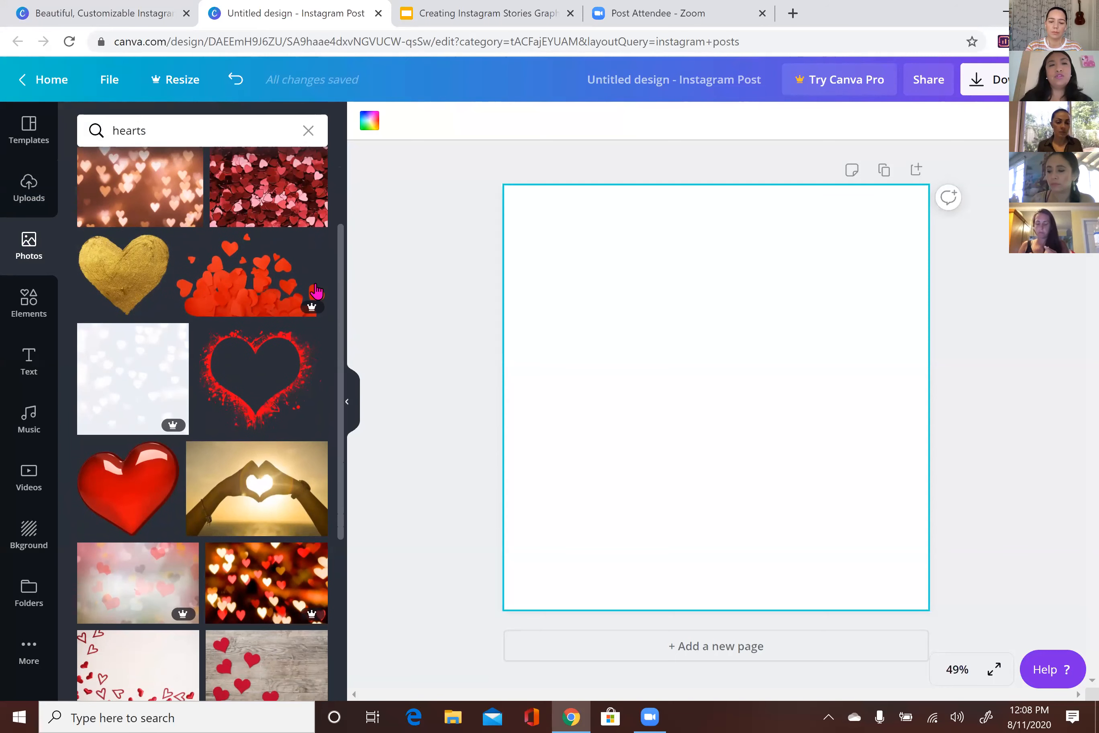
pyautogui.moveTo(302, 316)
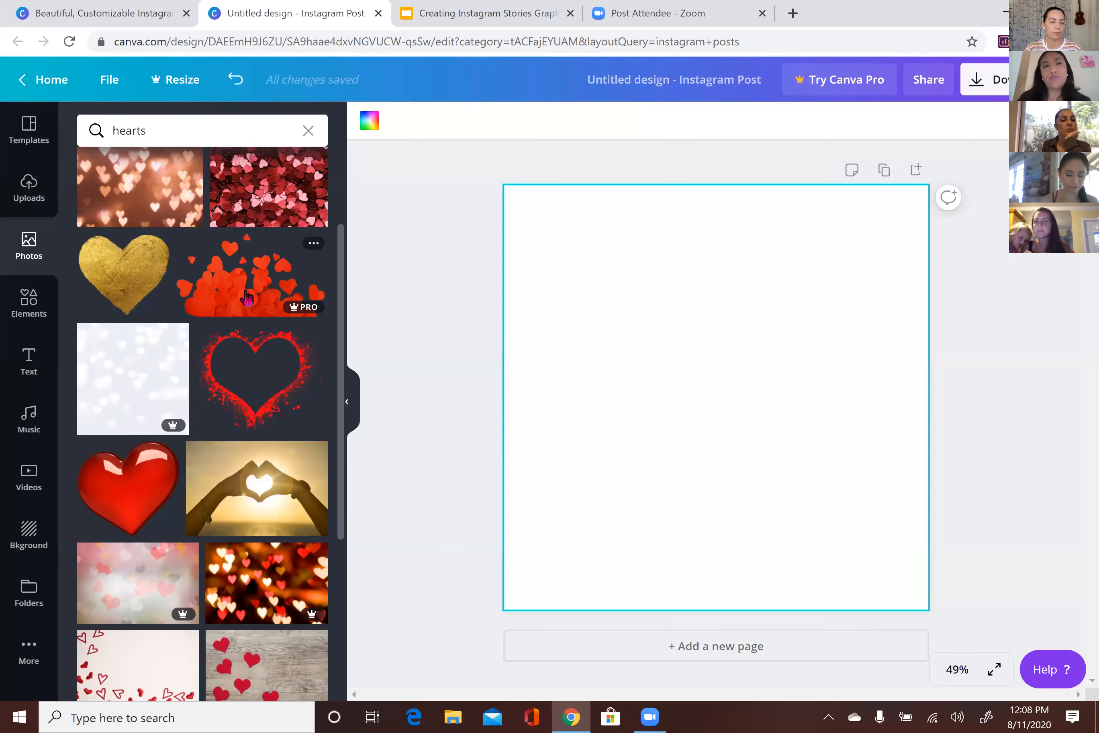
# Scroll through the Elements library and the ready-made Text styles
pyautogui.click(31, 298)
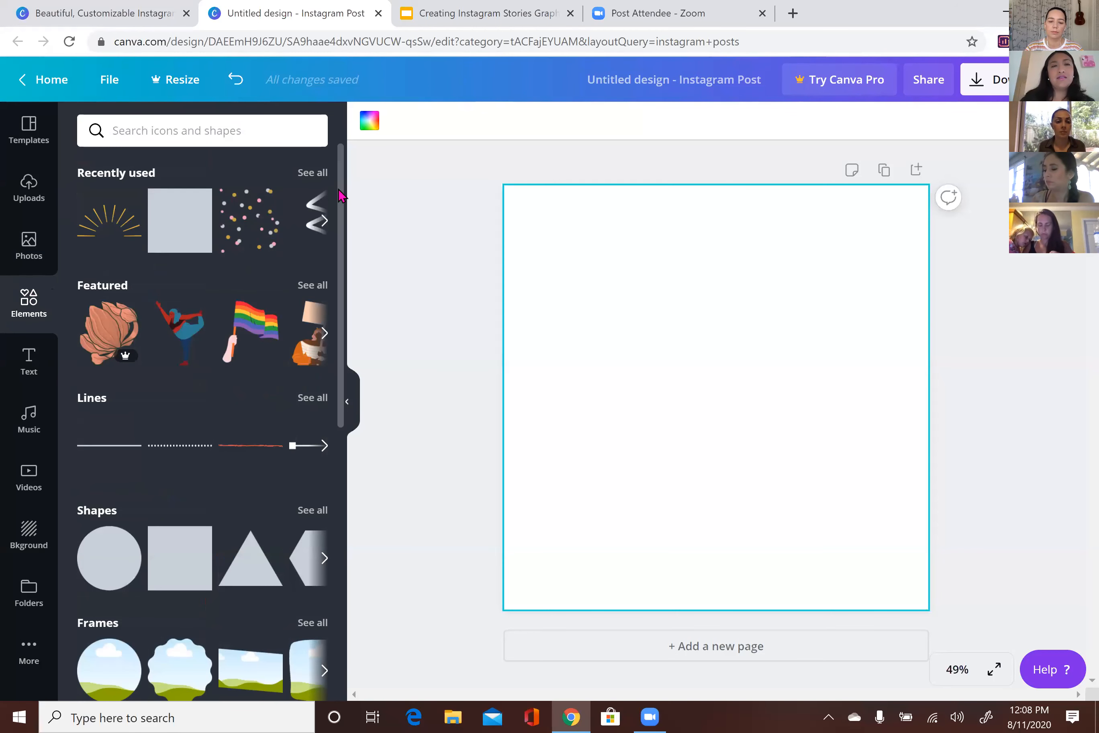
pyautogui.moveTo(340, 195); pyautogui.dragTo(342, 499)
pyautogui.scroll(-1, 342, 500)
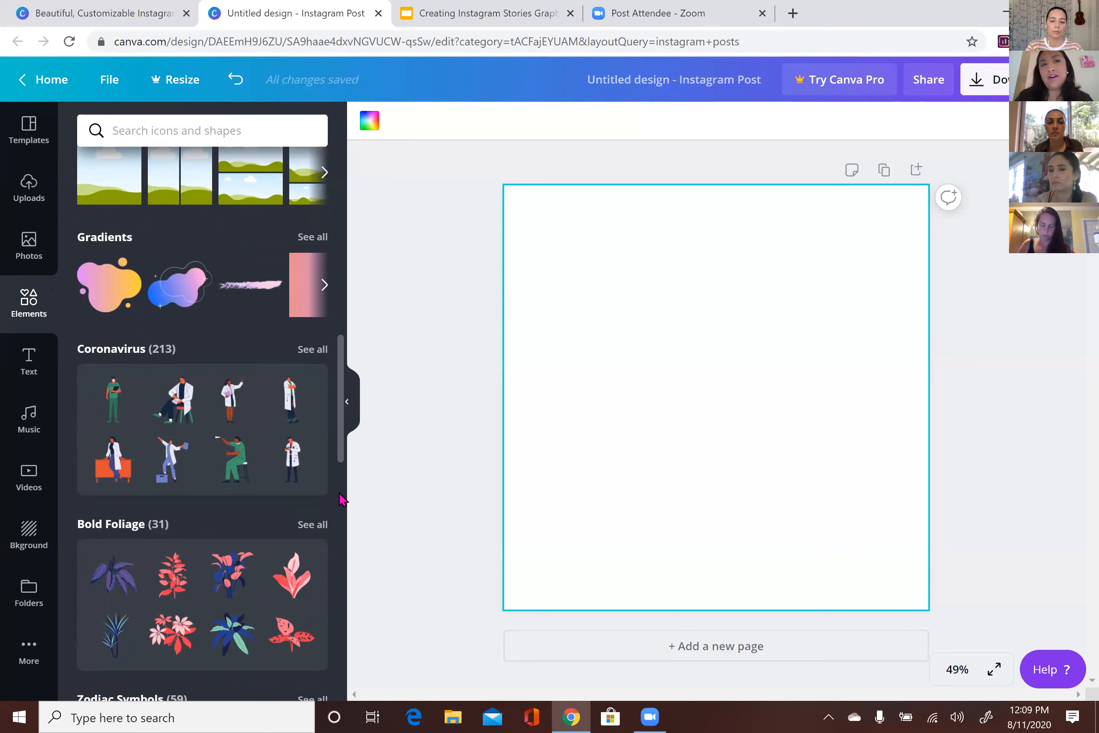
pyautogui.click(18, 387)
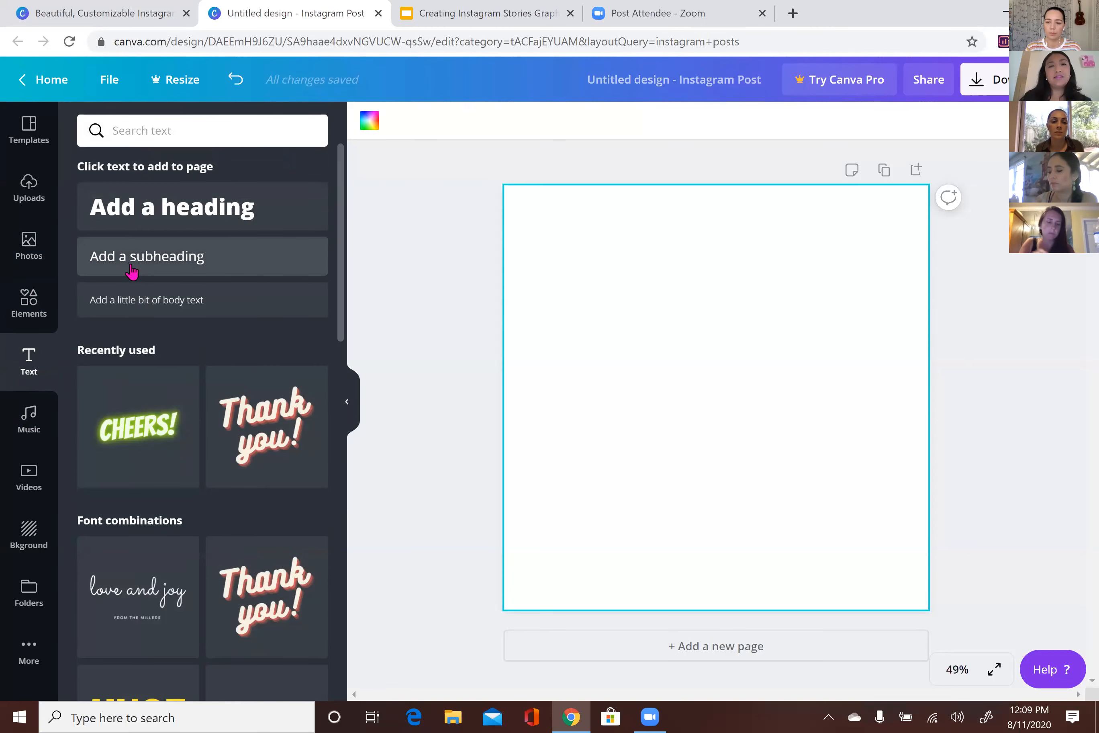
pyautogui.scroll(-5, 339, 255)
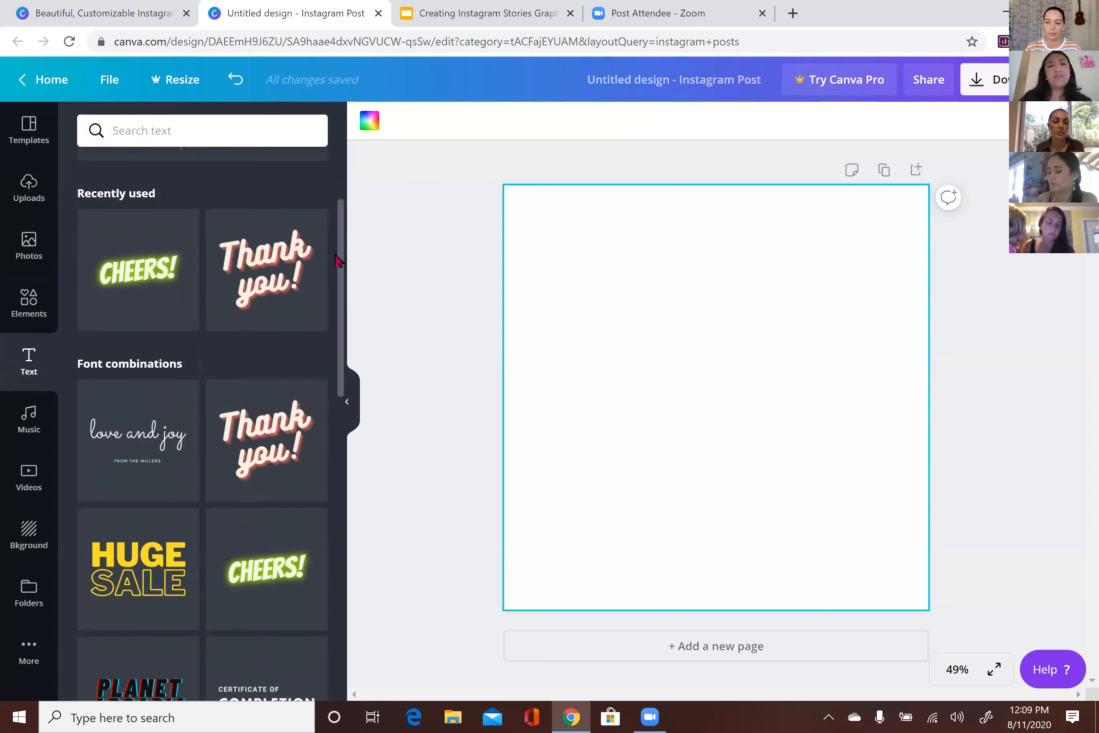
pyautogui.moveTo(342, 297); pyautogui.dragTo(332, 403)
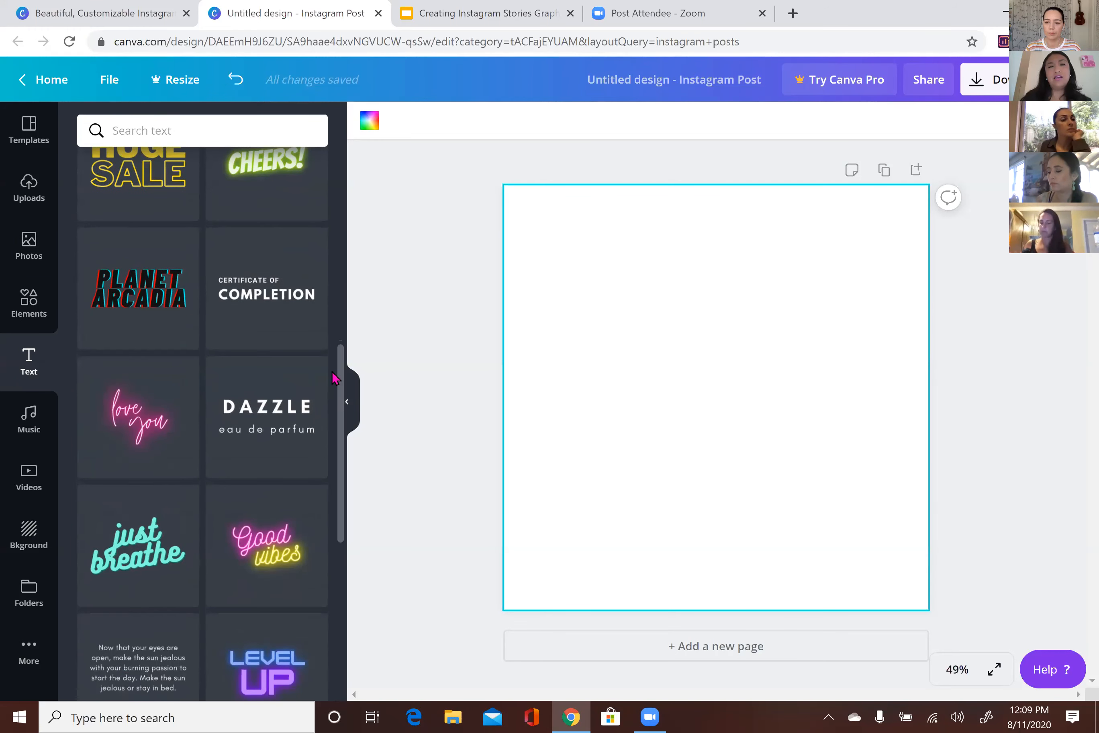
pyautogui.scroll(3, 283, 301)
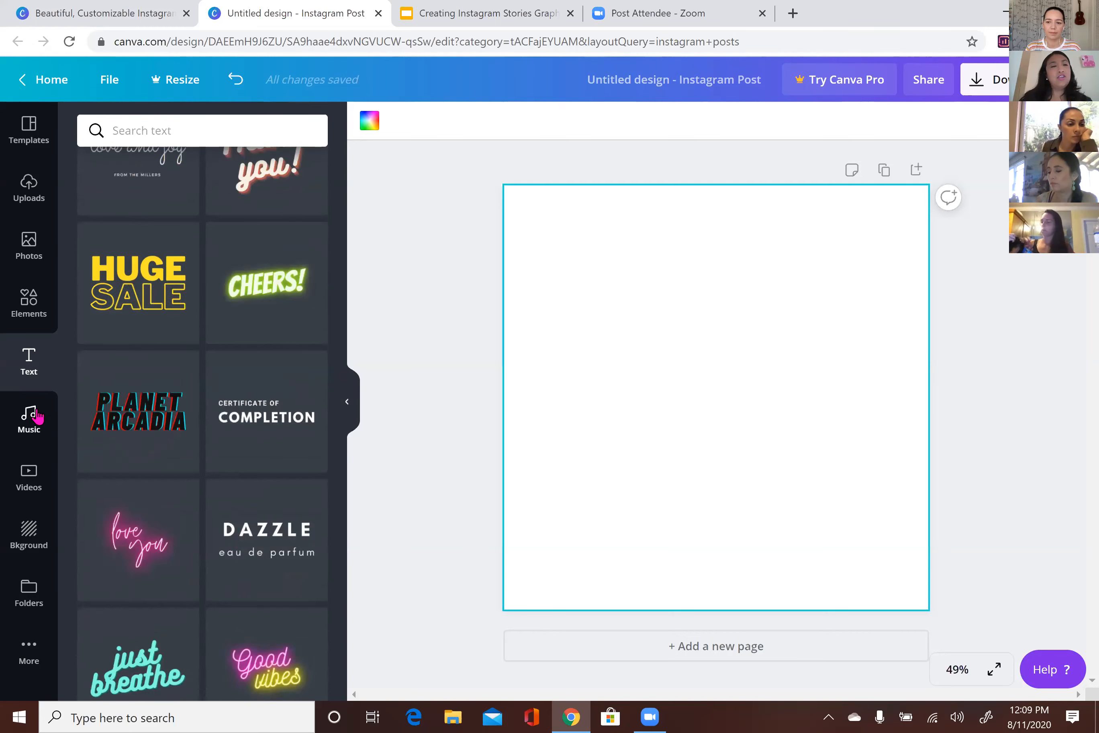
# Look through the Music, Videos and Background libraries
pyautogui.click(34, 415)
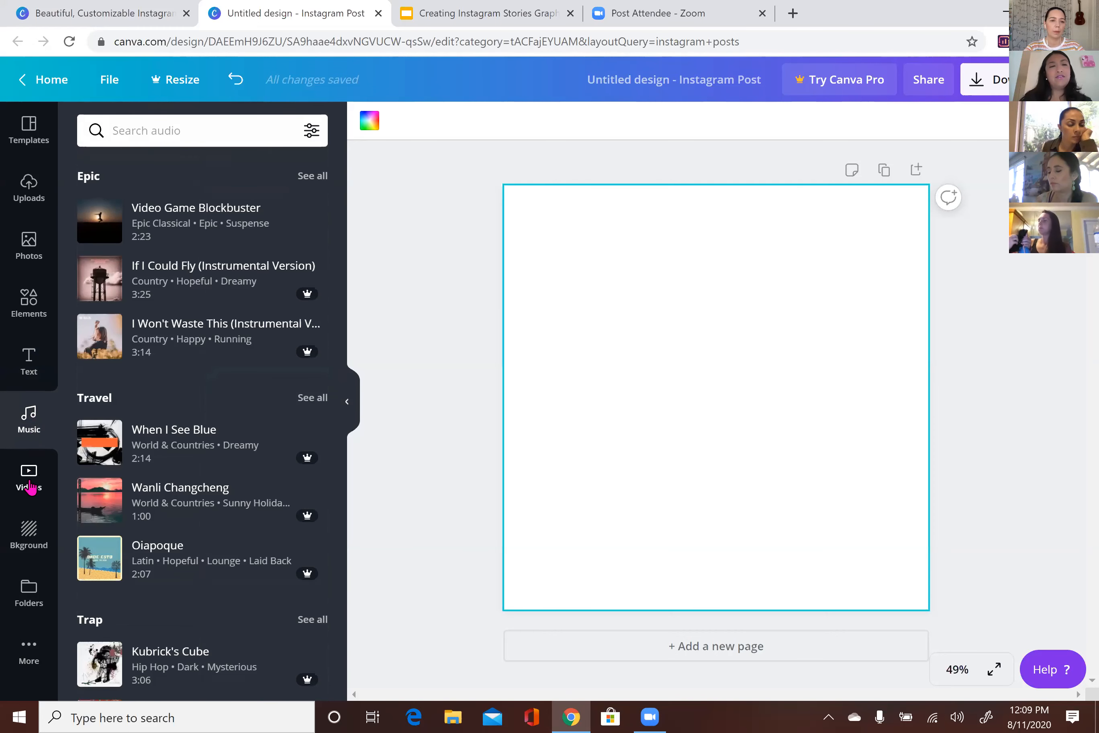
pyautogui.click(29, 482)
pyautogui.click(27, 541)
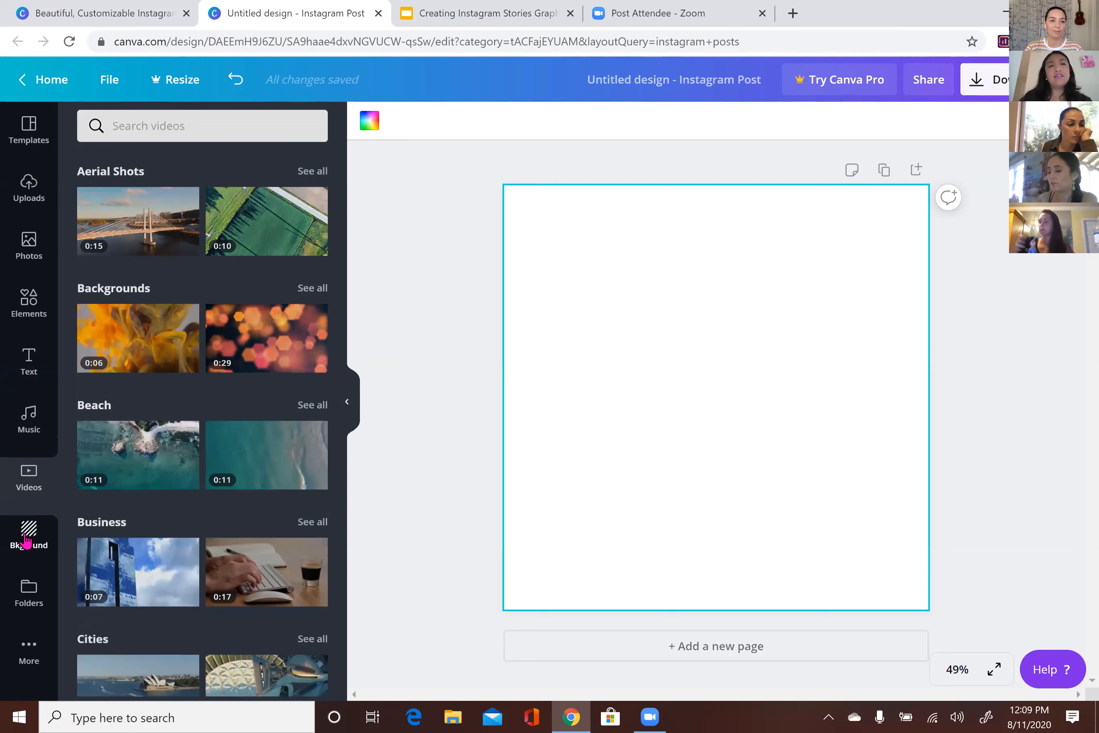
pyautogui.moveTo(340, 298); pyautogui.dragTo(346, 228)
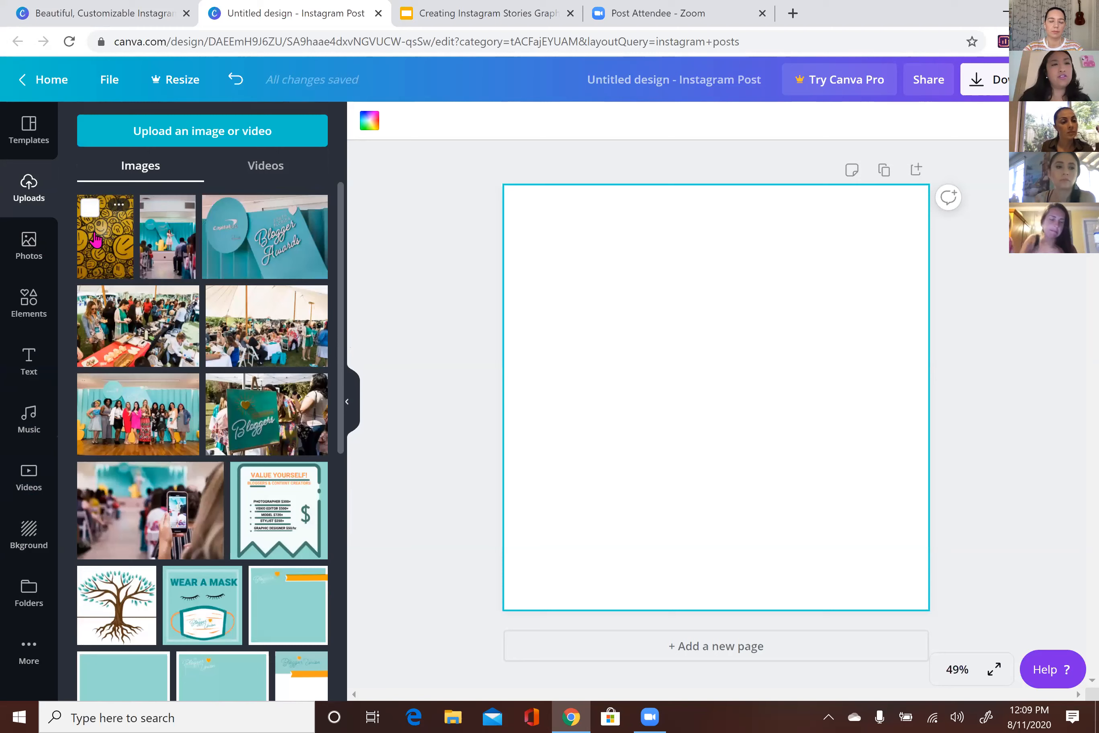
# Add the yellow smiley image to the page and widen it left, right and upward
pyautogui.click(96, 240)
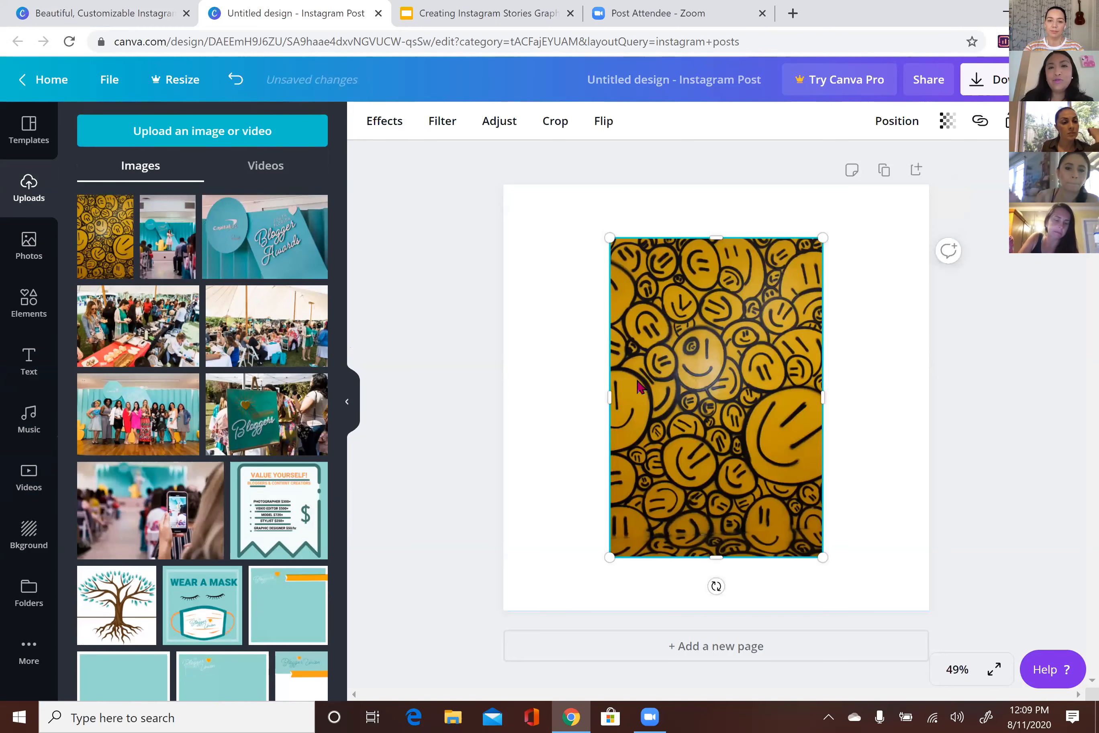
pyautogui.moveTo(608, 399); pyautogui.dragTo(518, 401)
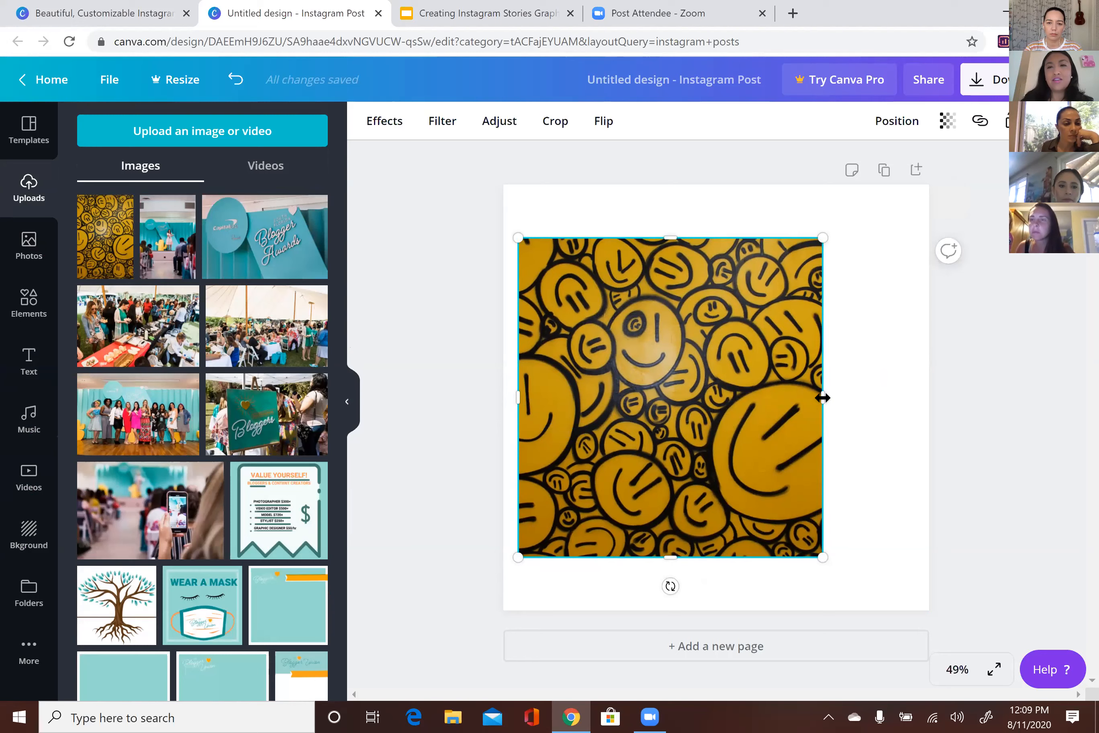
pyautogui.moveTo(851, 394); pyautogui.dragTo(894, 393)
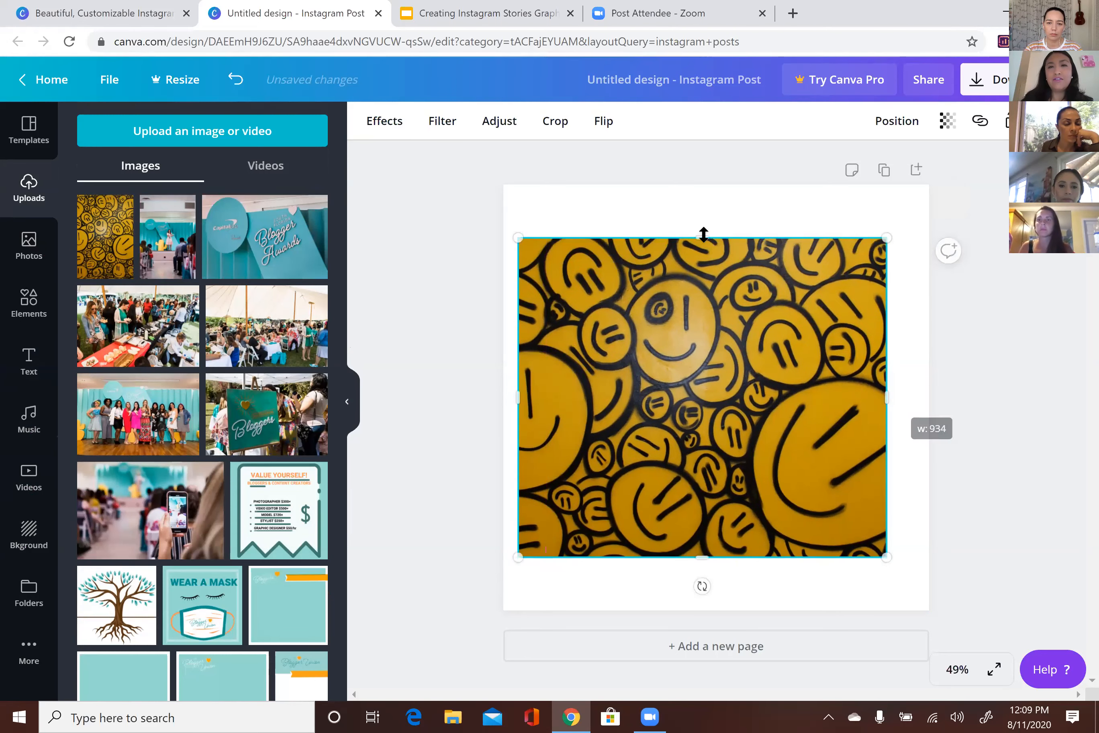
pyautogui.moveTo(704, 234); pyautogui.dragTo(690, 202)
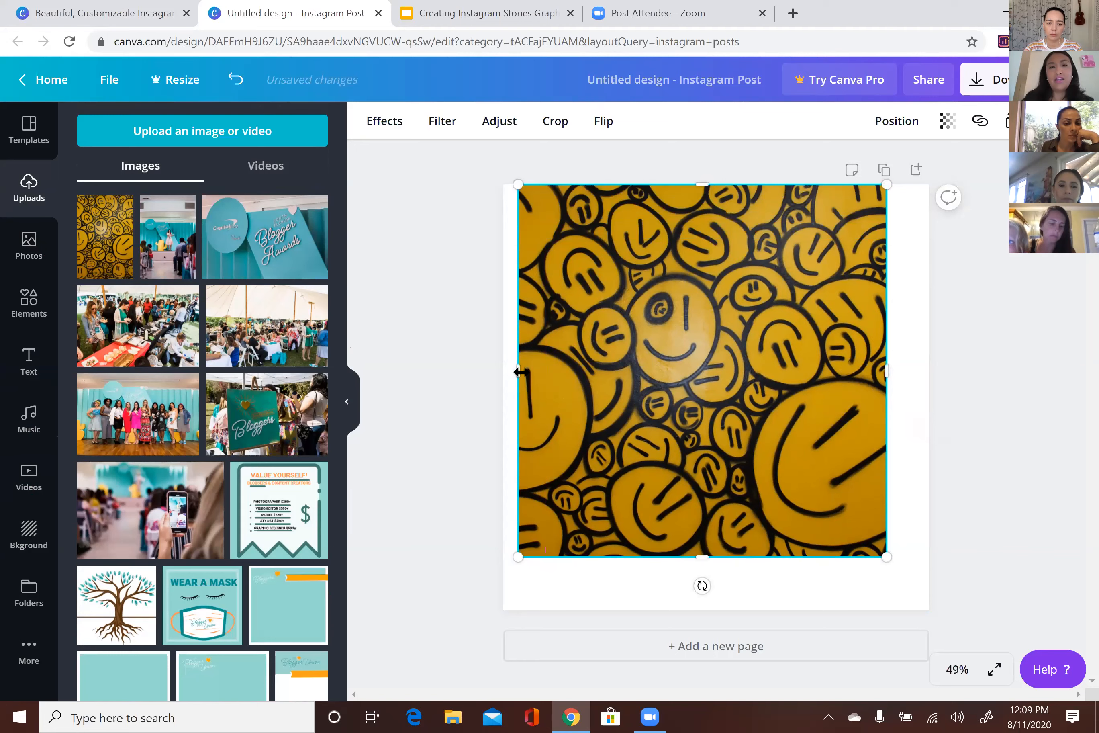
# Stretch the smiley image to the left, bottom and right page edges, then reselect it
pyautogui.moveTo(505, 376); pyautogui.dragTo(502, 377)
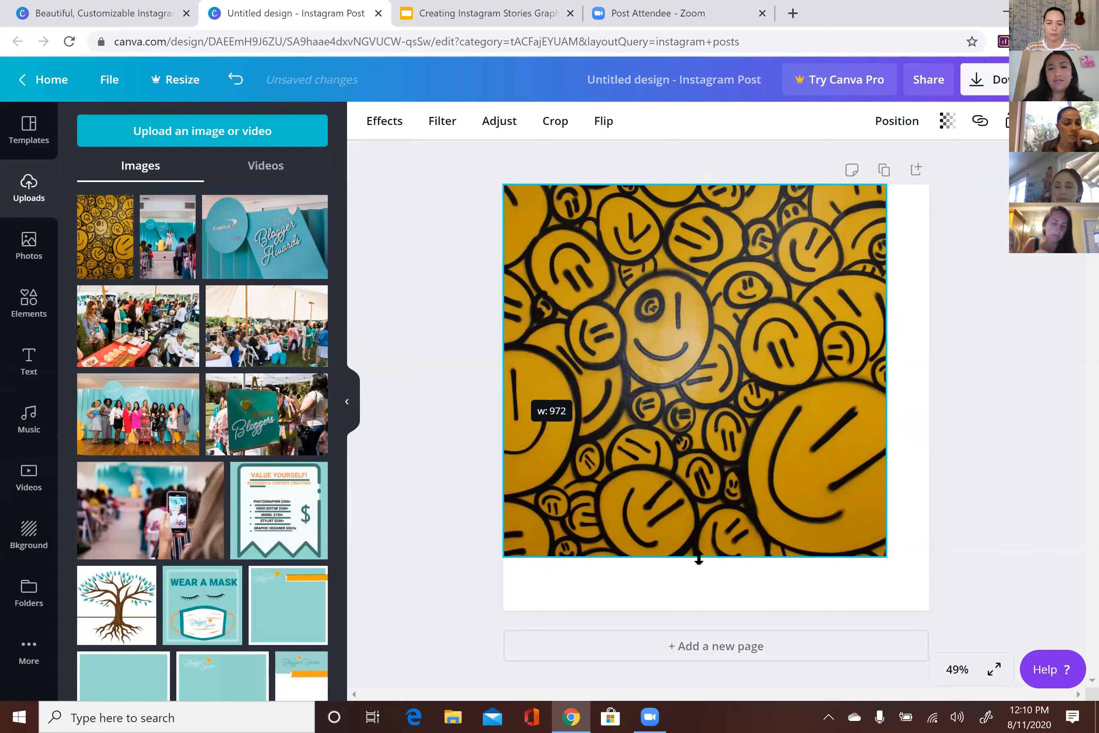
pyautogui.moveTo(702, 595); pyautogui.dragTo(695, 642)
pyautogui.moveTo(895, 397); pyautogui.dragTo(895, 397)
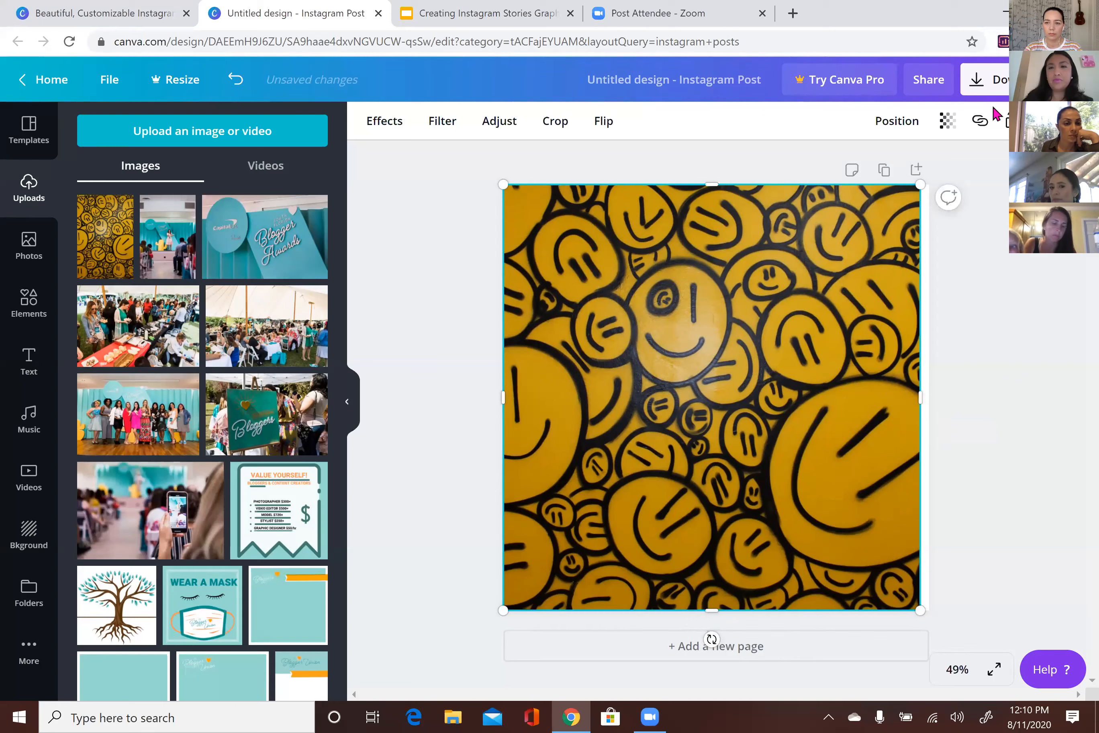
pyautogui.rightClick(922, 400)
pyautogui.press('Escape')
pyautogui.rightClick(923, 400)
pyautogui.click(934, 424)
pyautogui.click(911, 413)
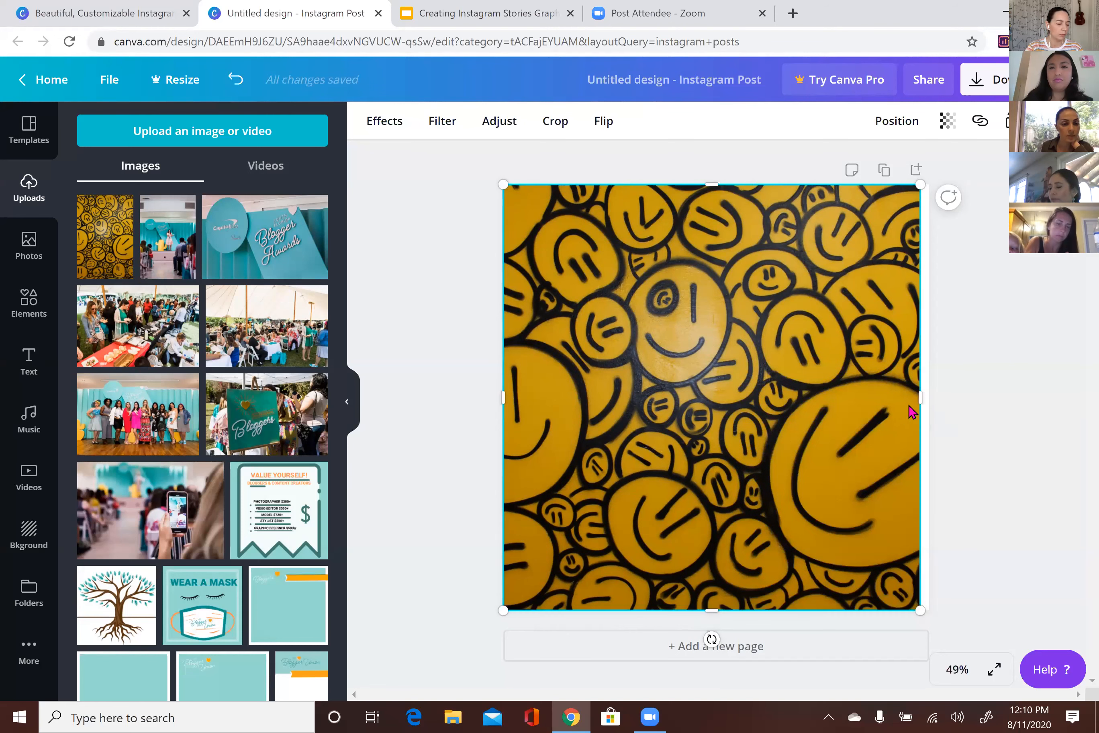
# Make the smiley image span the full 1,080 px width, then show all basic shapes in Elements
pyautogui.moveTo(928, 403); pyautogui.dragTo(931, 404)
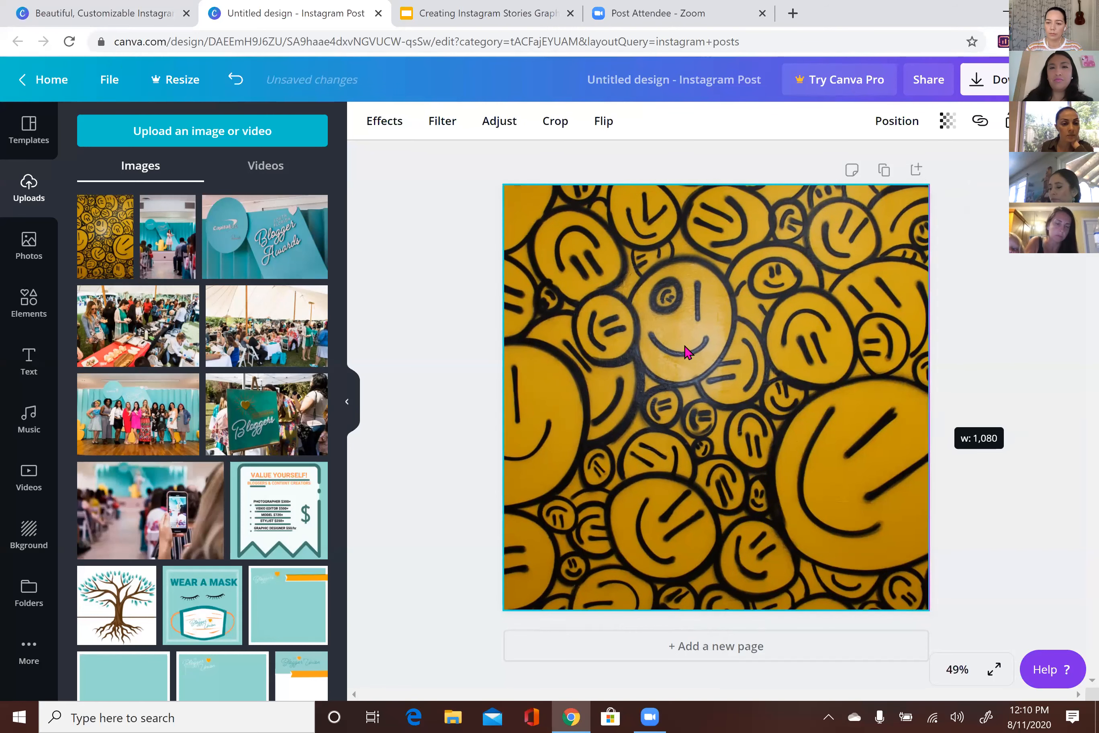
pyautogui.click(389, 357)
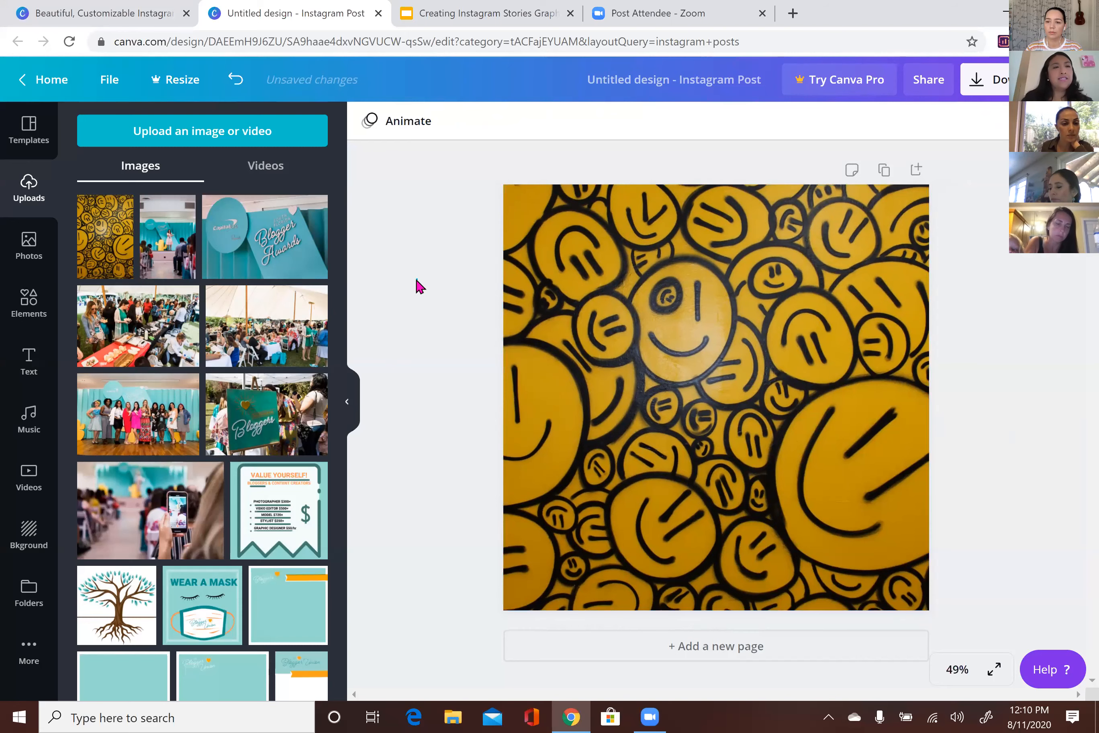
pyautogui.click(29, 303)
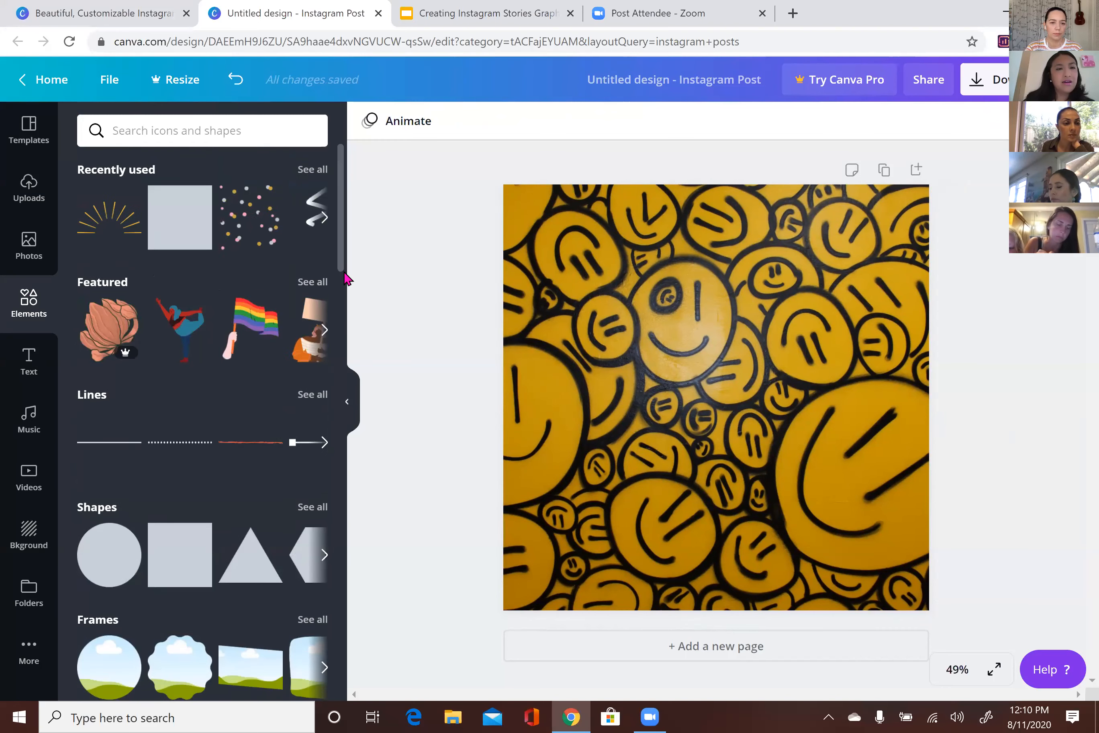
pyautogui.scroll(-5, 346, 277)
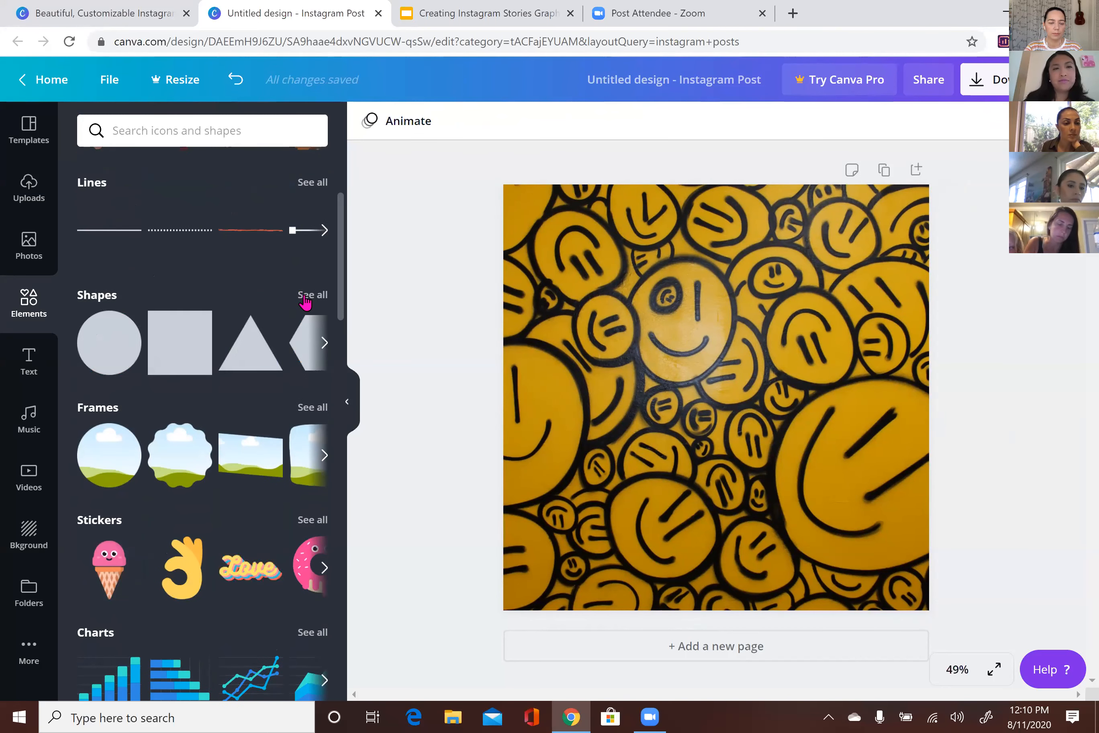
pyautogui.click(306, 297)
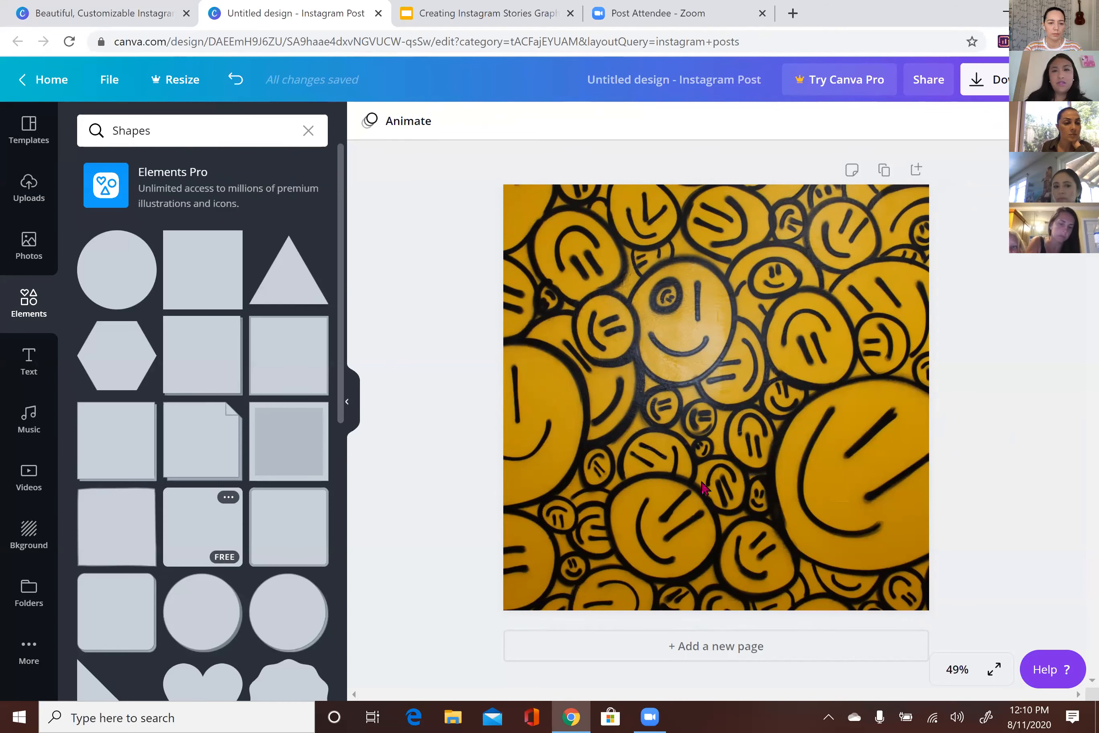
# Widen the teal square into a rectangle and change its colour to white
pyautogui.moveTo(865, 398)
pyautogui.mouseDown()
pyautogui.moveTo(894, 409)
pyautogui.moveTo(887, 402)
pyautogui.mouseUp()
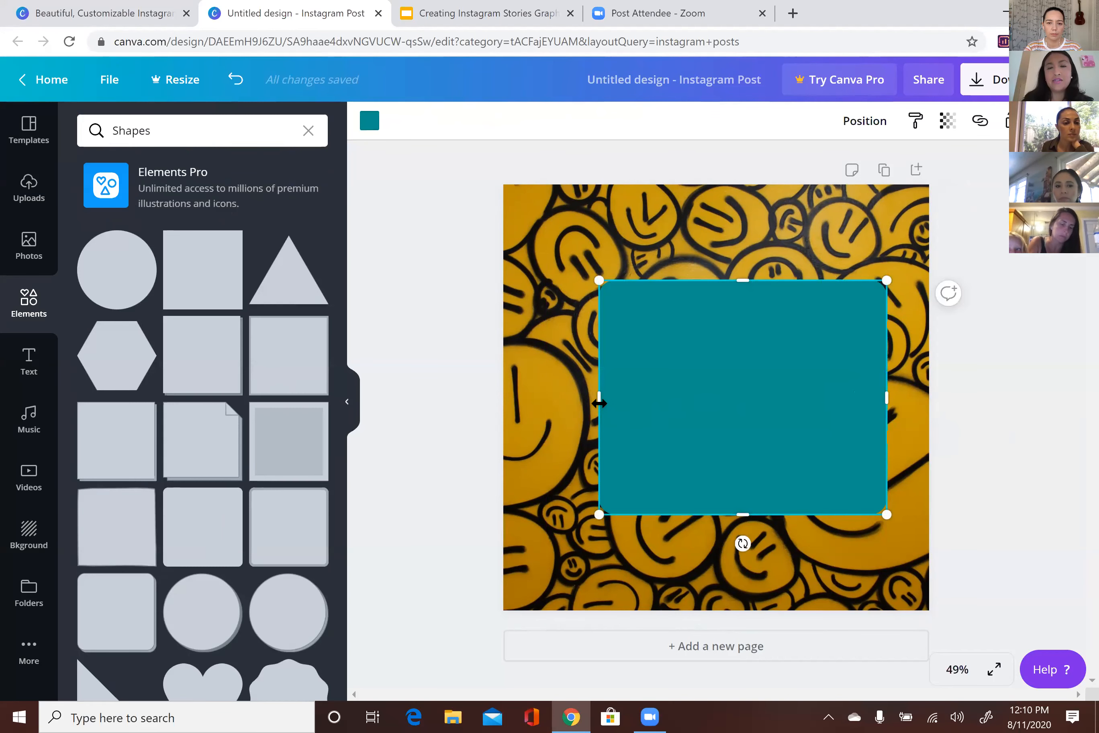
pyautogui.moveTo(583, 405); pyautogui.dragTo(571, 405)
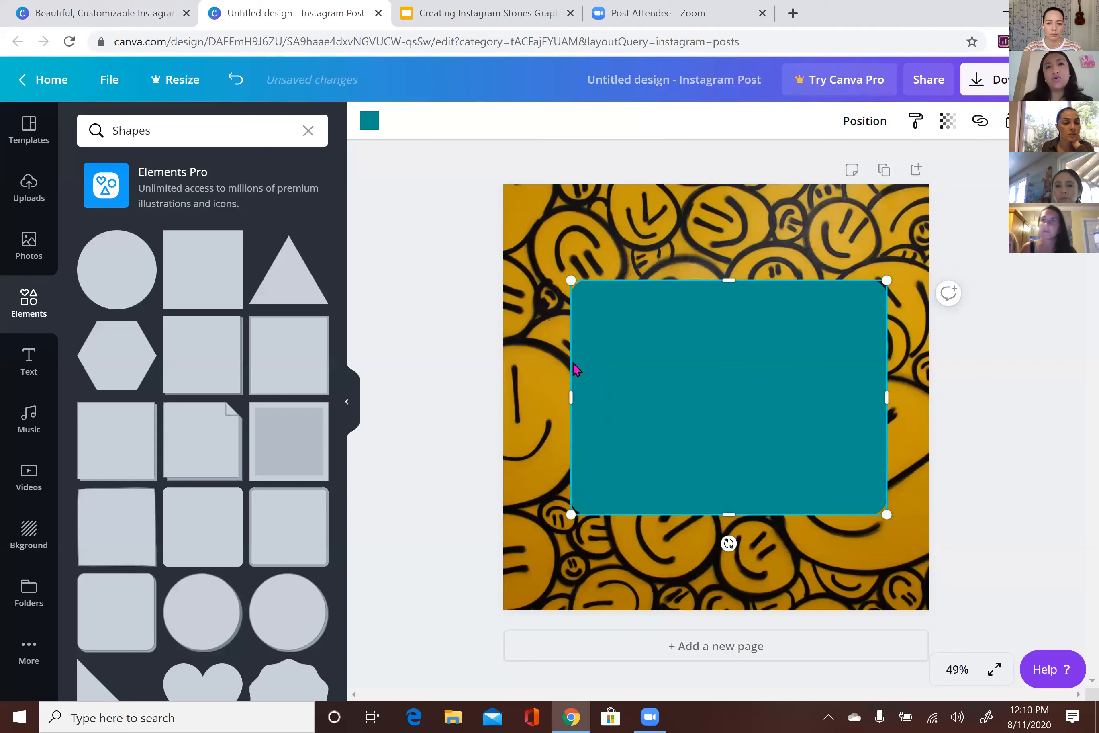
pyautogui.click(369, 123)
pyautogui.click(138, 291)
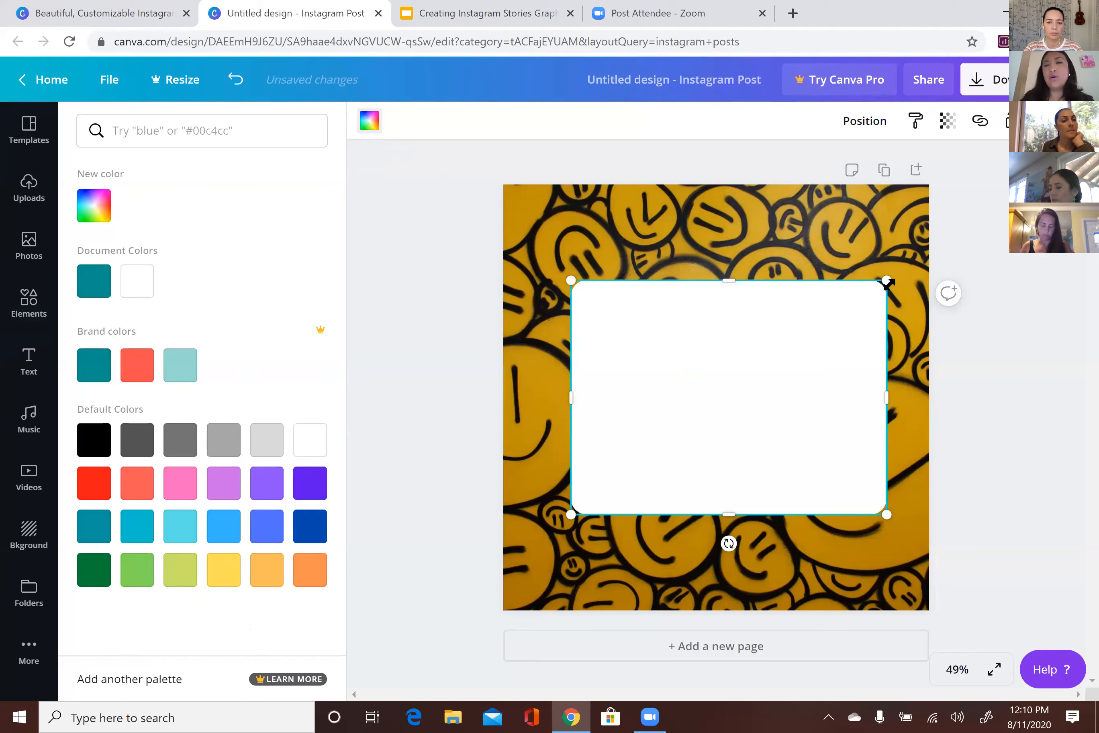
# Shrink the white rectangle proportionally and move it toward the page centre
pyautogui.moveTo(886, 289); pyautogui.dragTo(804, 343)
pyautogui.moveTo(697, 425); pyautogui.dragTo(720, 393)
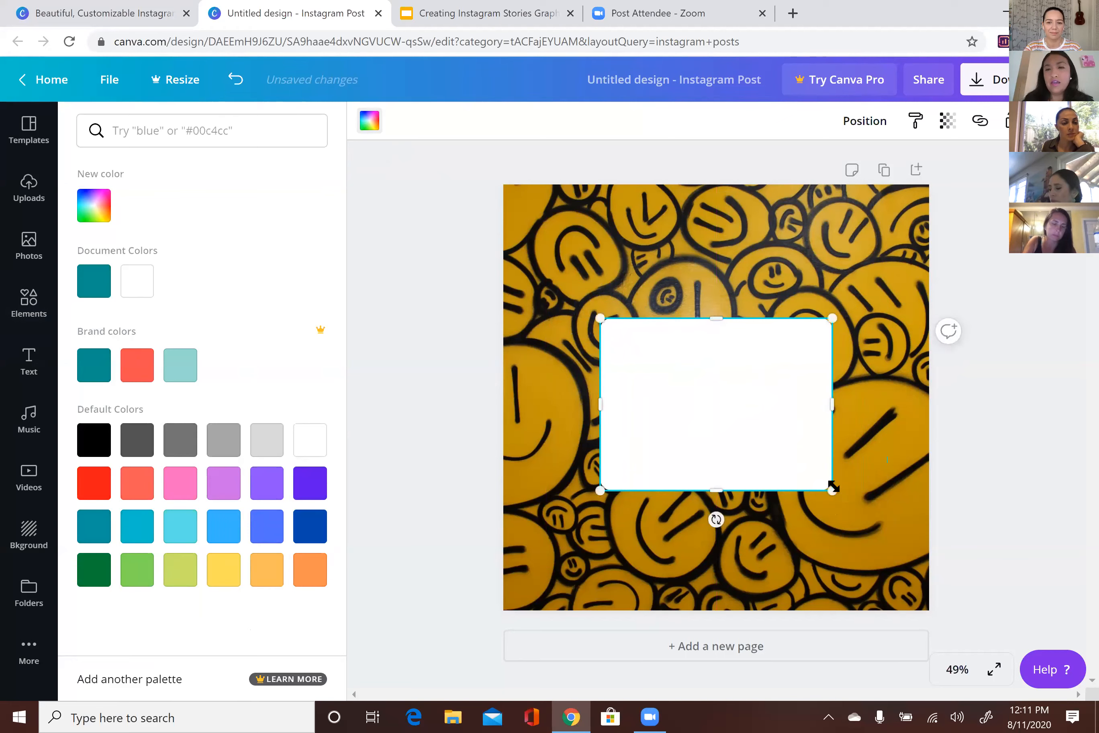
pyautogui.moveTo(805, 444); pyautogui.dragTo(740, 384)
pyautogui.click(713, 282)
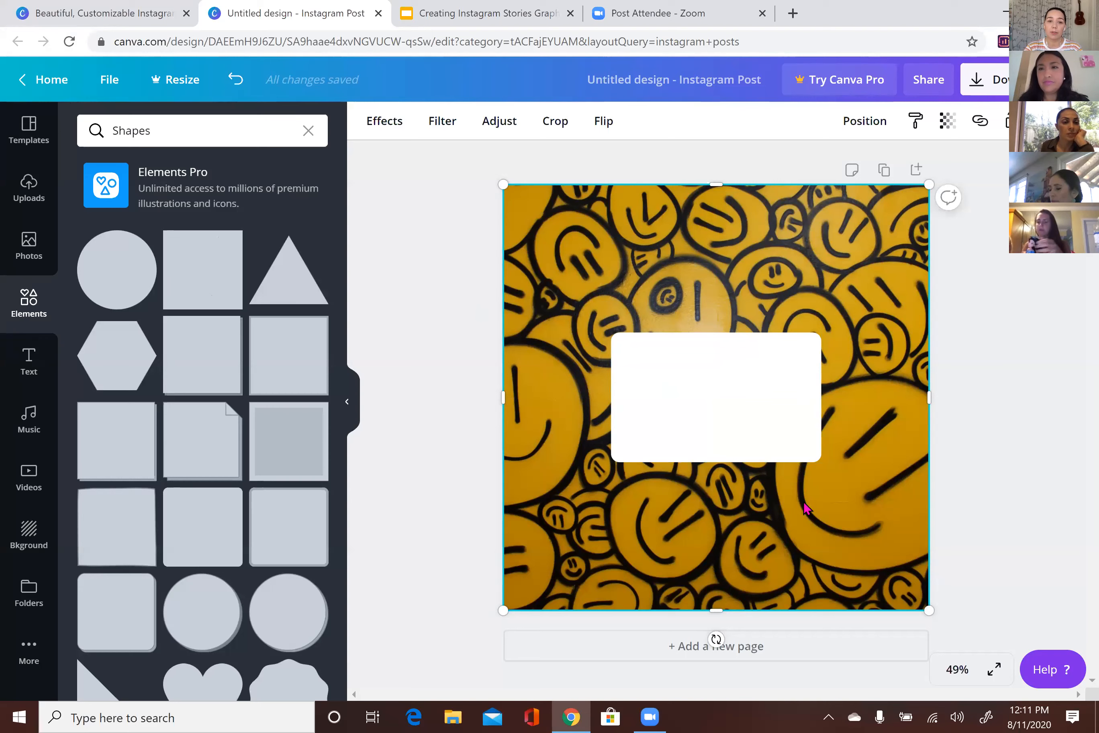
# Try the Position page-alignment options (top, left, centre, middle, bottom, right) on the white box
pyautogui.click(753, 409)
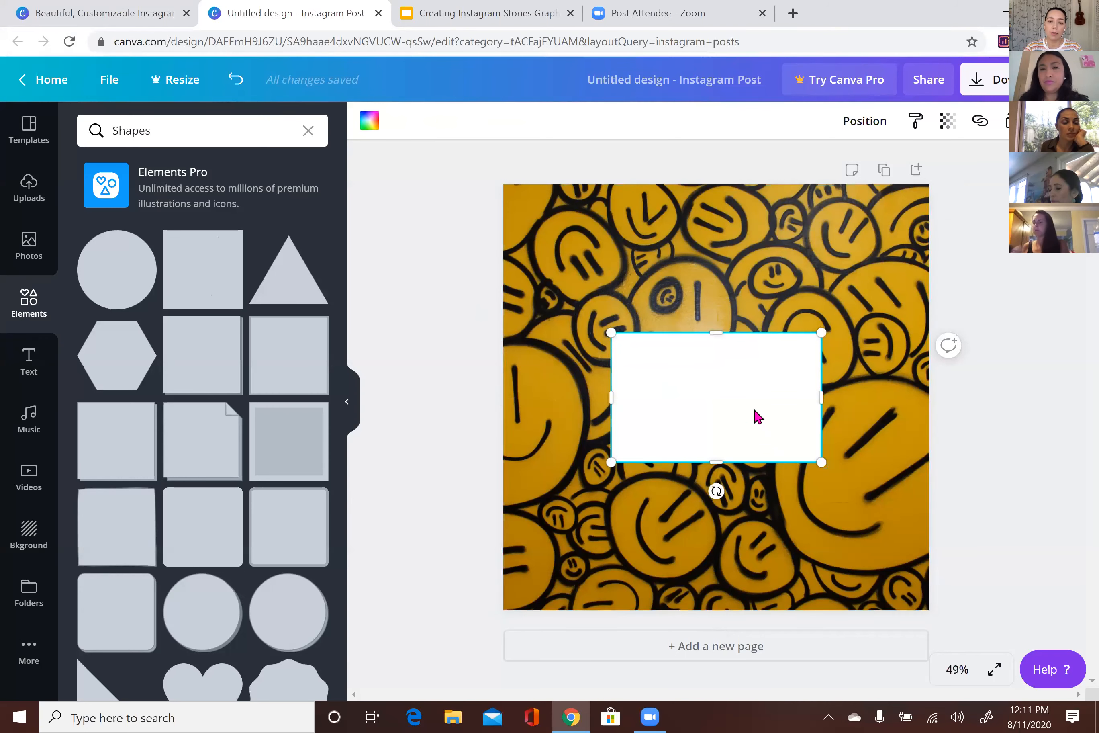
pyautogui.click(883, 127)
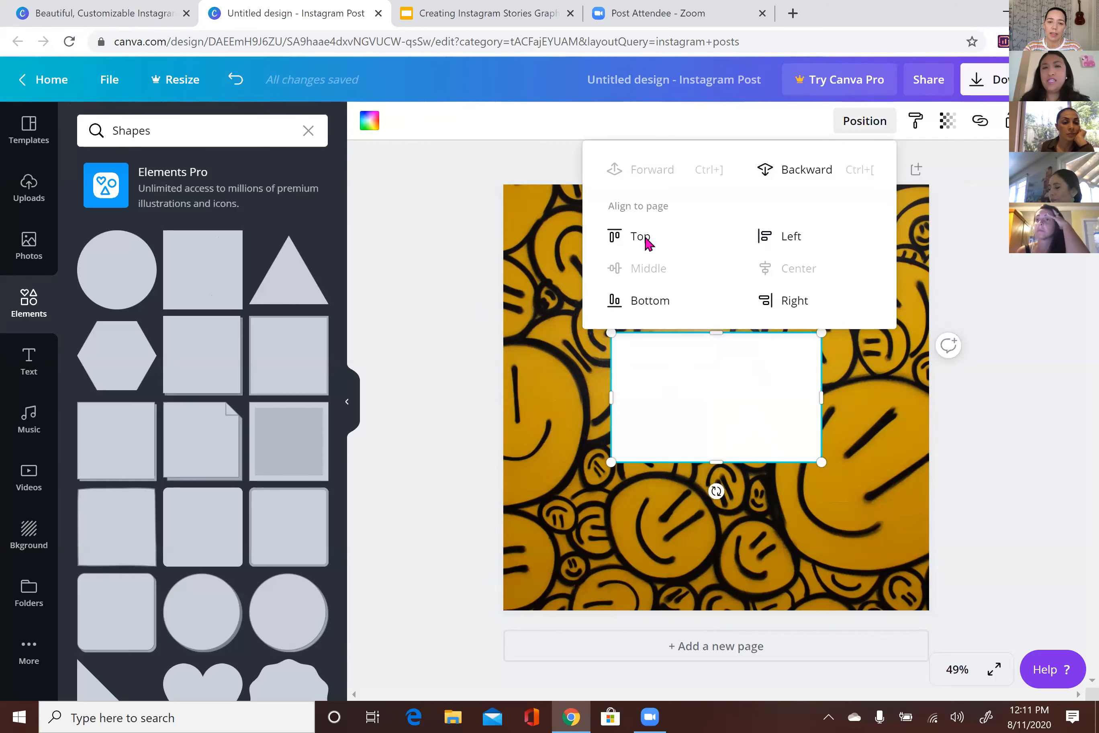
pyautogui.click(645, 239)
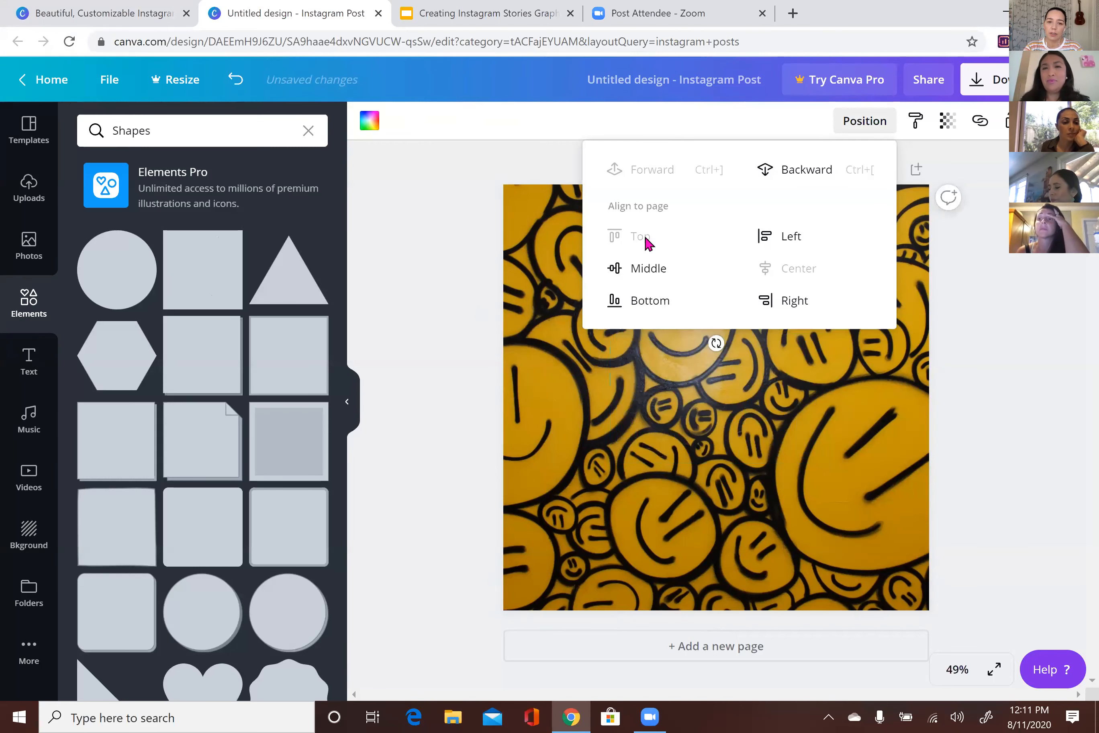
pyautogui.click(868, 123)
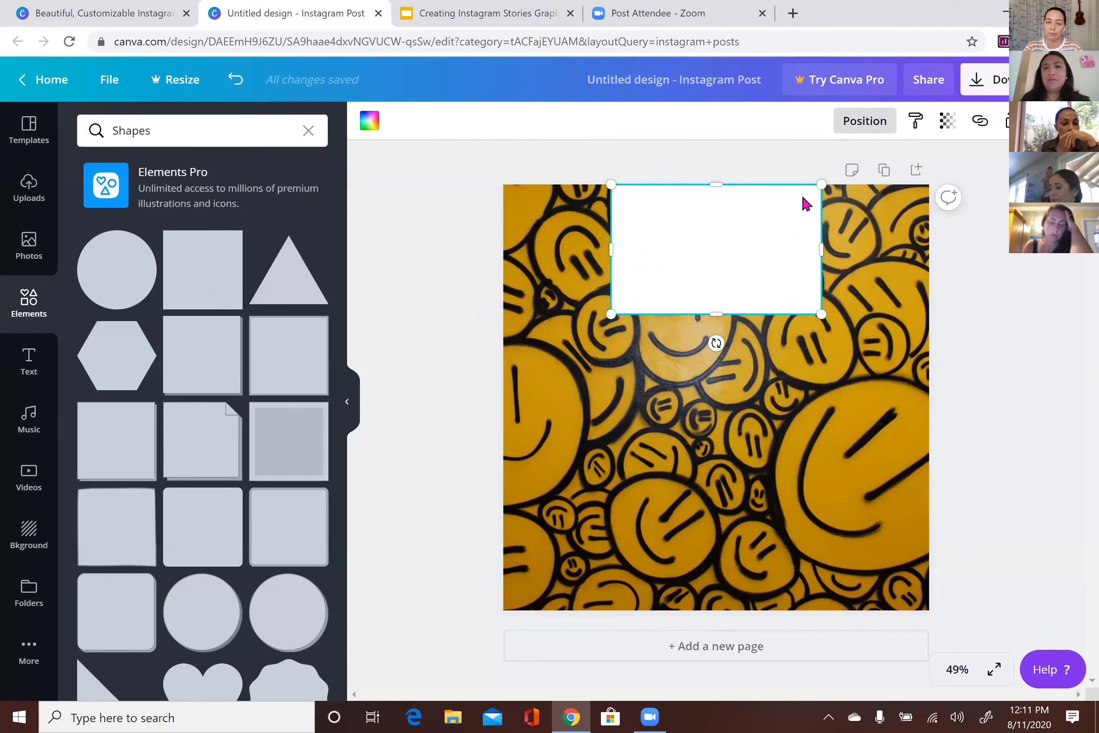
pyautogui.click(865, 121)
pyautogui.click(789, 236)
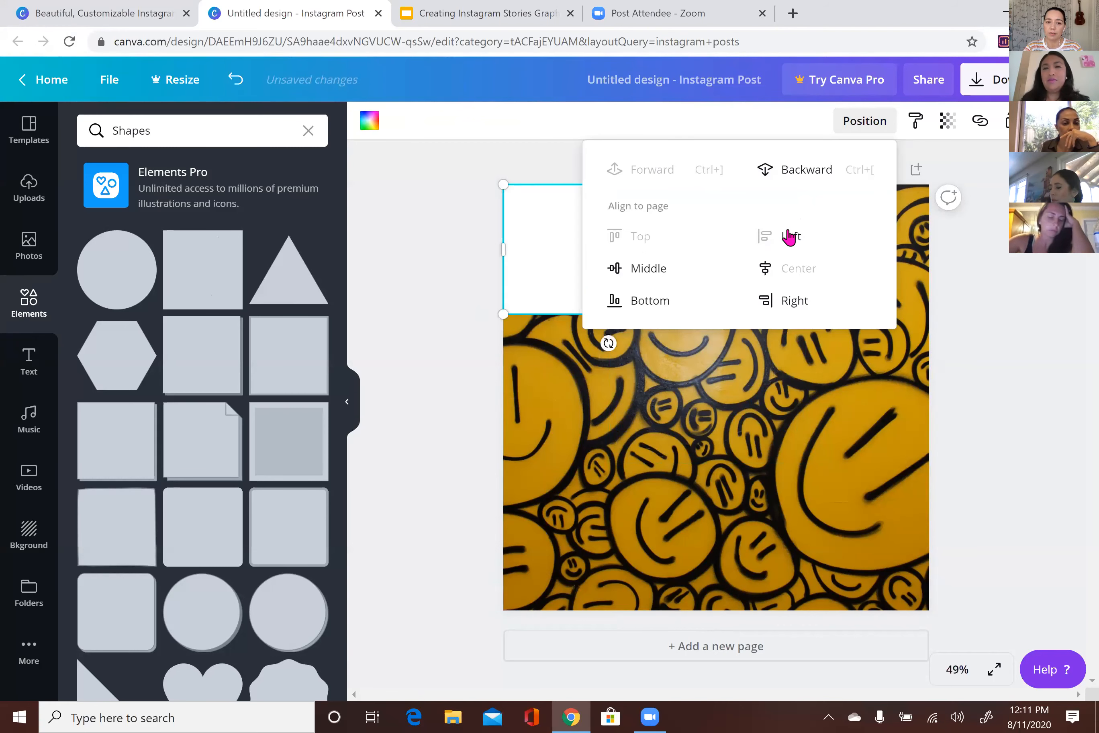
pyautogui.click(798, 273)
pyautogui.click(657, 269)
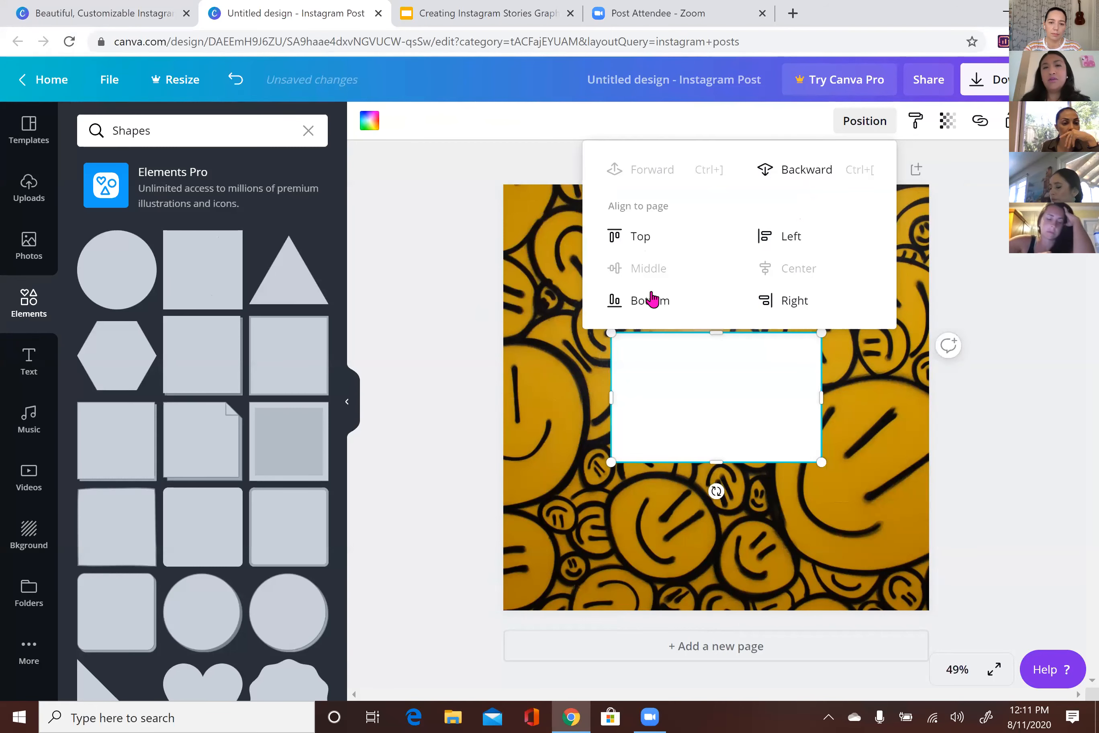
pyautogui.click(652, 299)
pyautogui.click(777, 307)
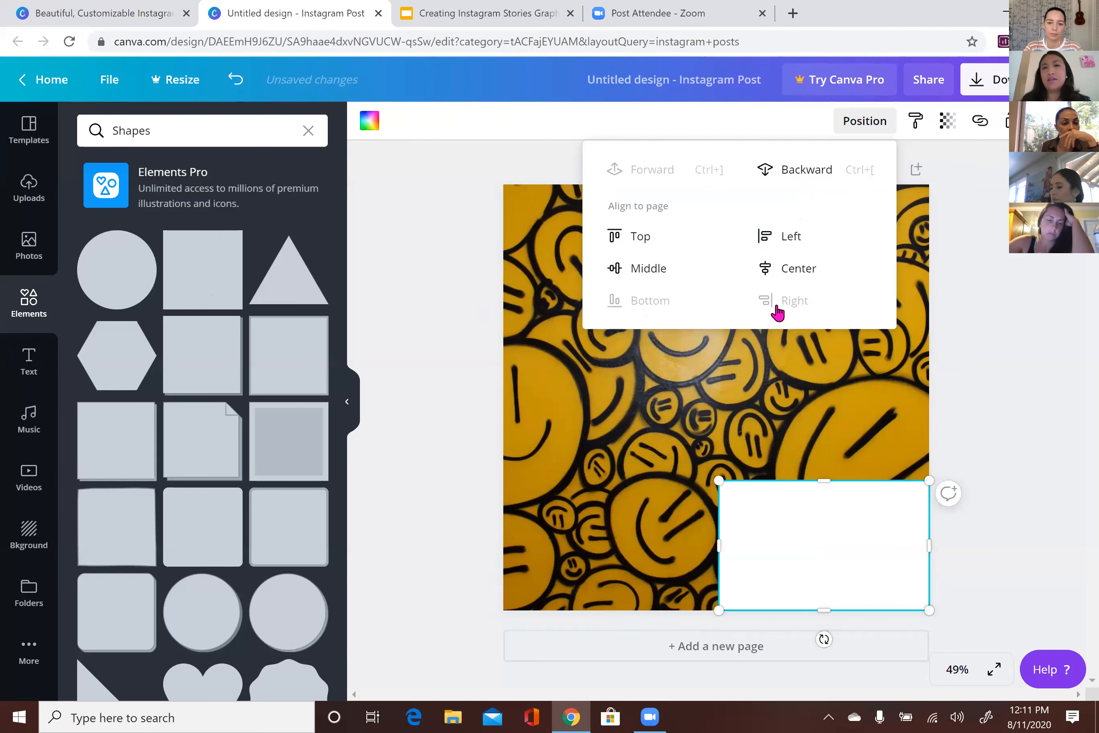
pyautogui.click(856, 137)
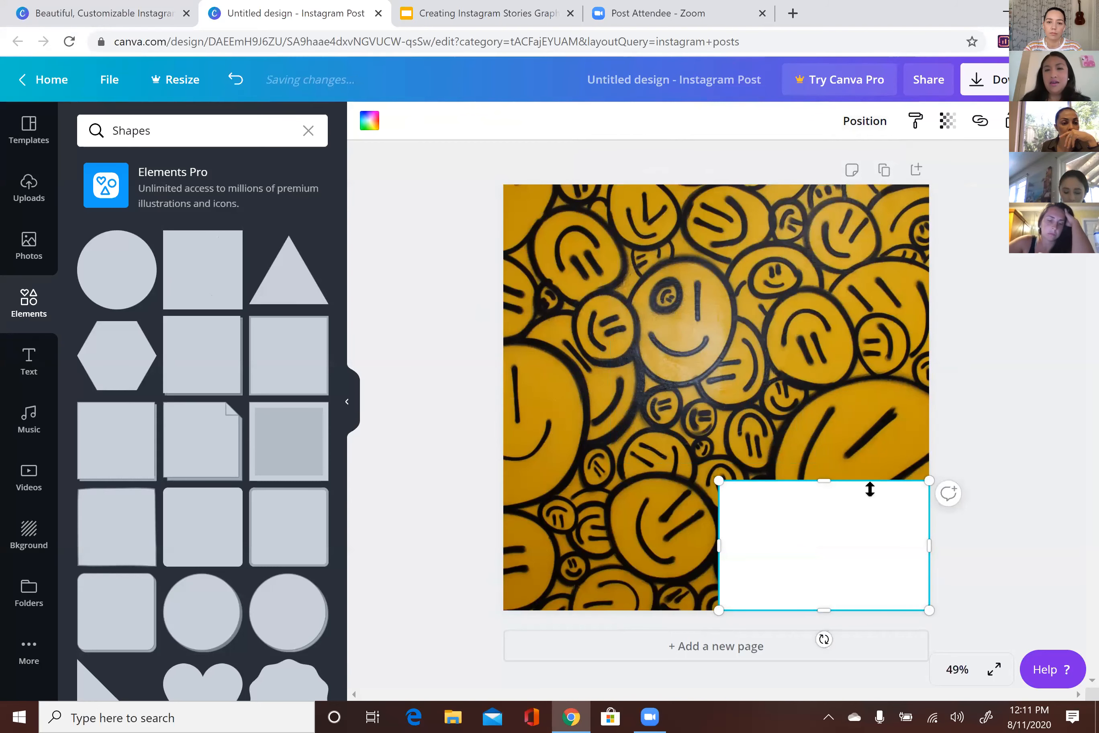
# Adjust the box's height, centre it horizontally, and drag it up to just above page middle
pyautogui.moveTo(839, 420); pyautogui.dragTo(837, 493)
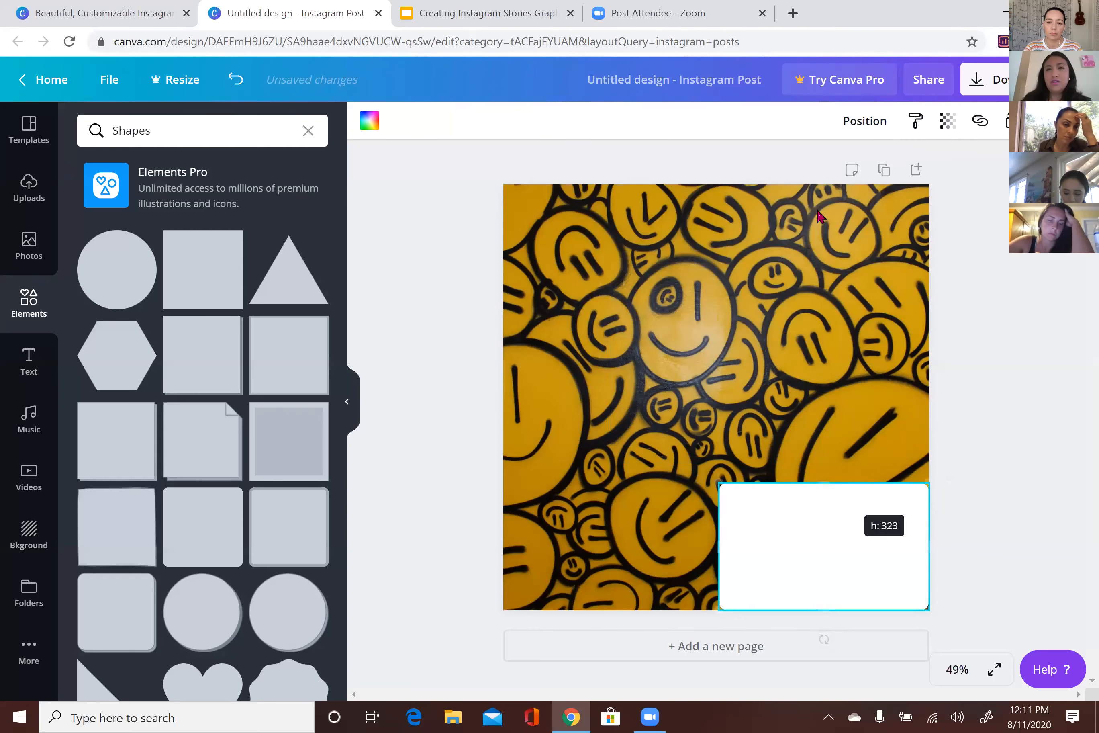
pyautogui.click(858, 133)
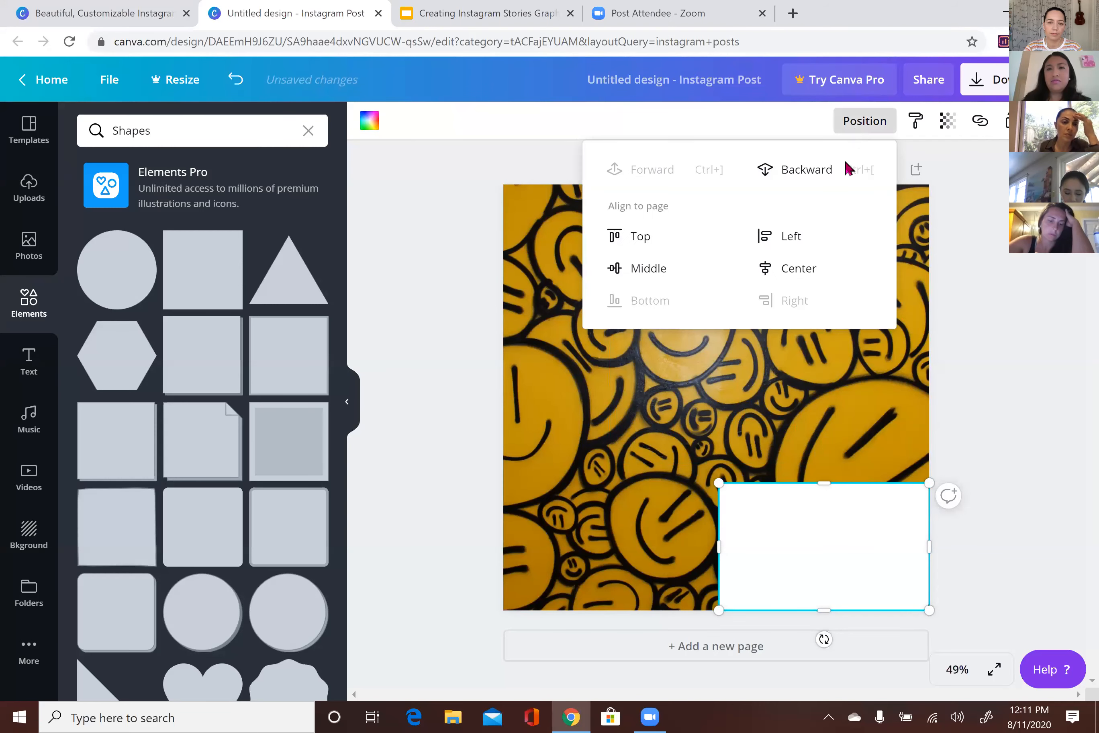
pyautogui.click(795, 272)
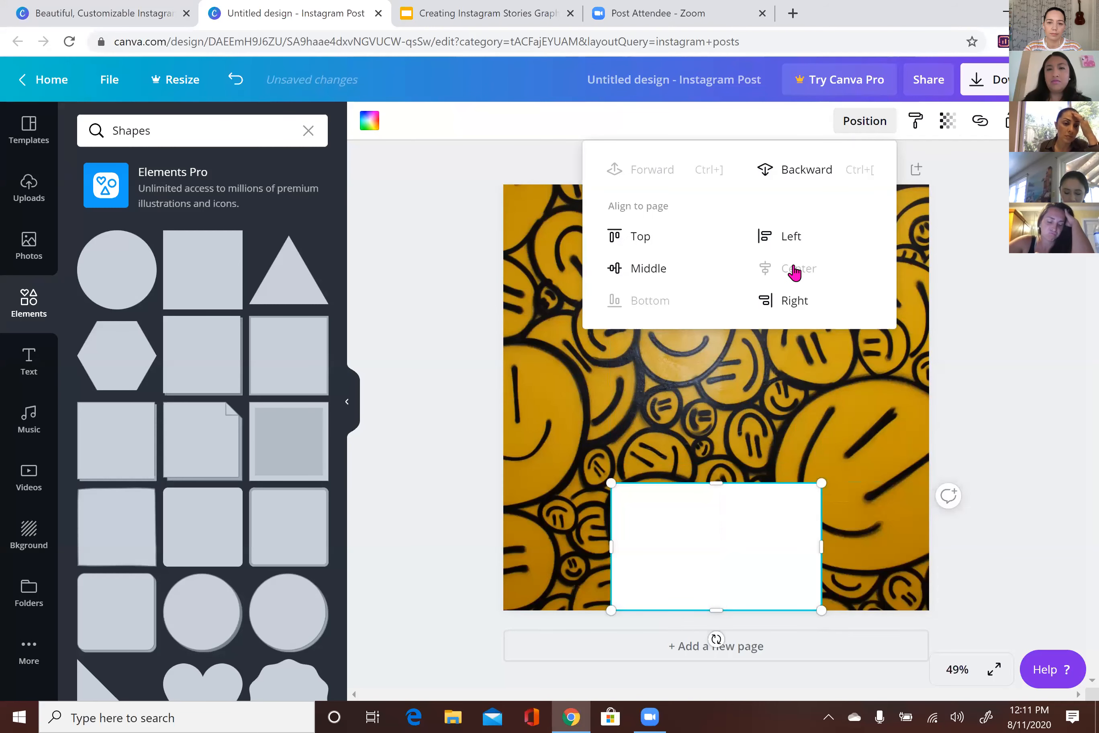
pyautogui.click(798, 439)
pyautogui.moveTo(711, 570); pyautogui.dragTo(717, 444)
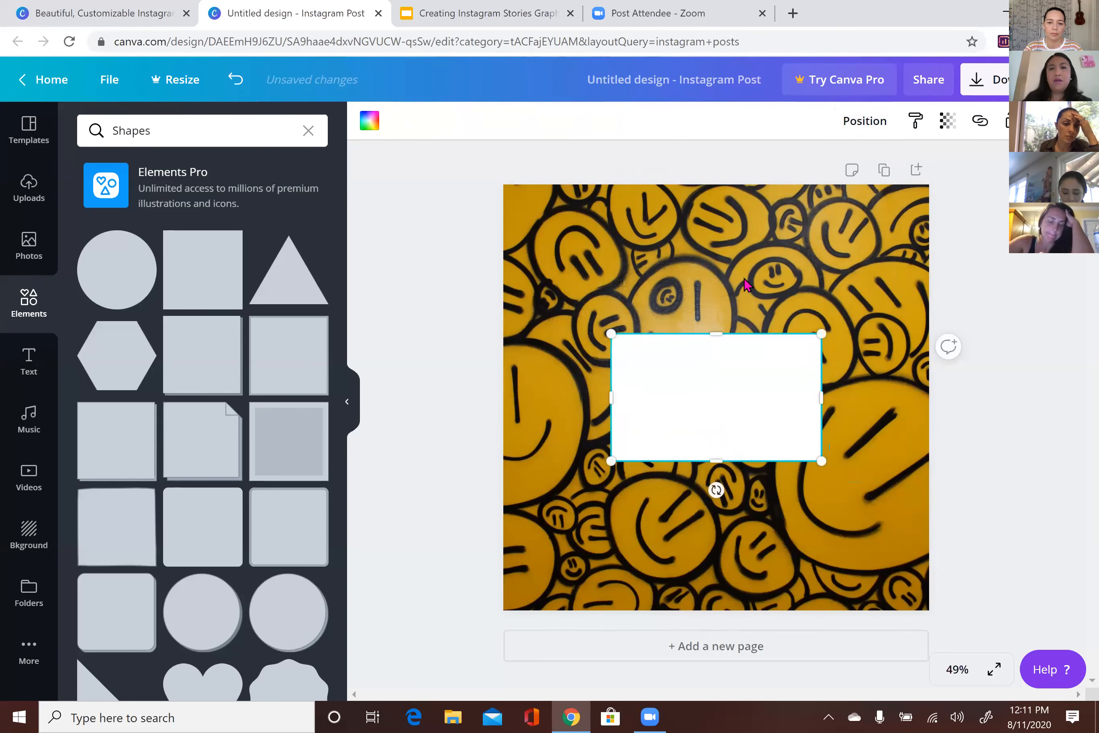
pyautogui.click(745, 284)
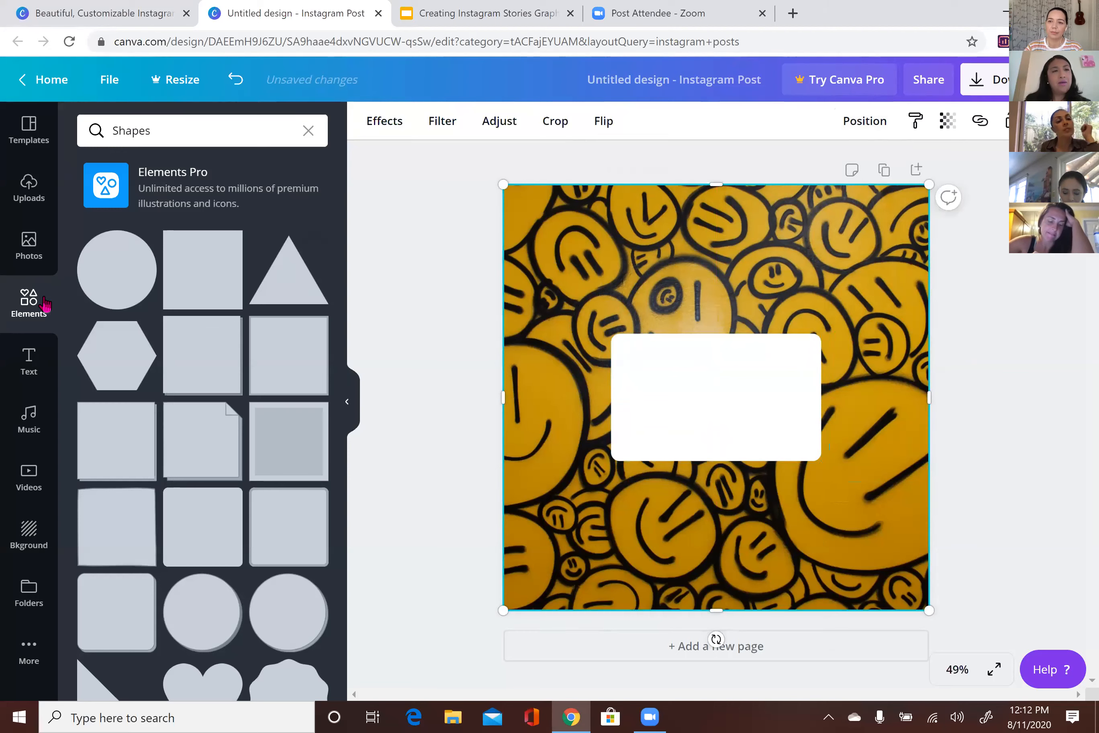
# Add a plain line and trim it to the white box's width across its middle
pyautogui.click(32, 307)
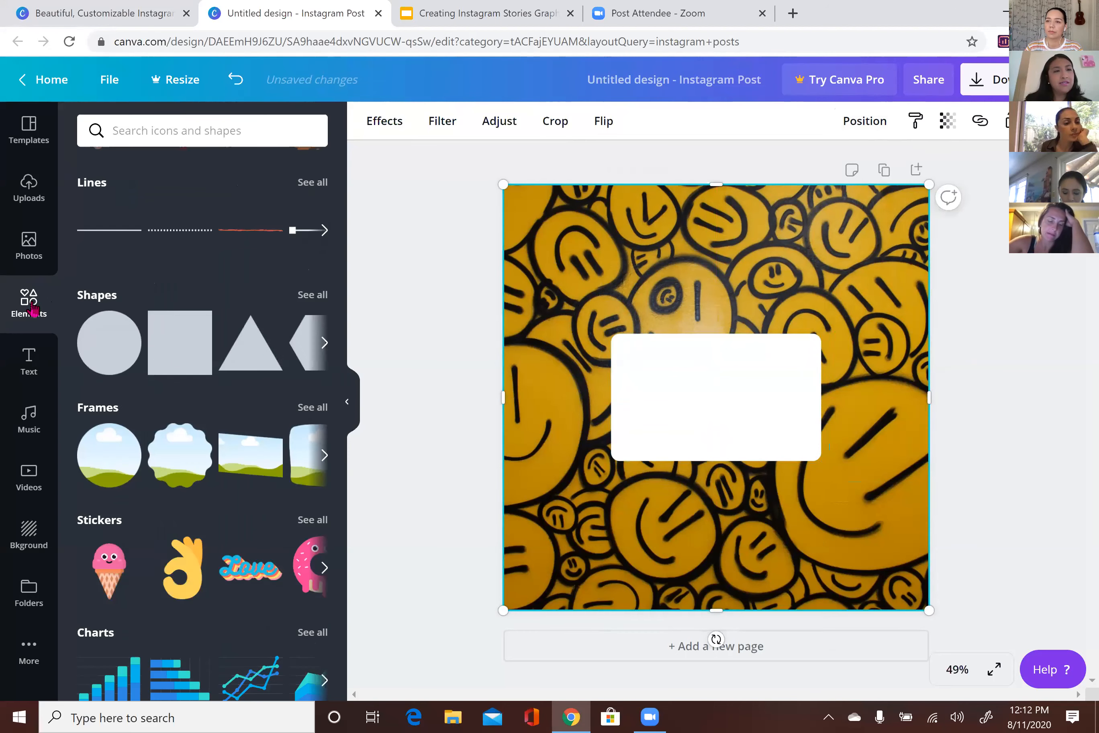
pyautogui.click(101, 237)
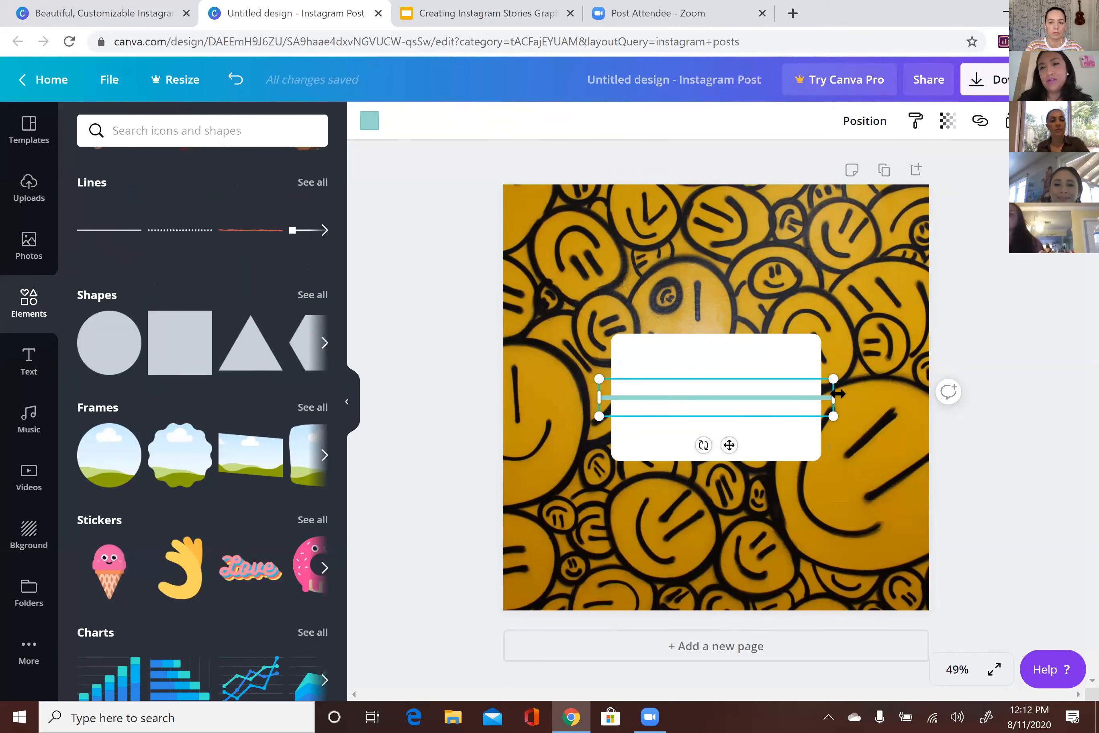
pyautogui.moveTo(833, 394); pyautogui.dragTo(823, 396)
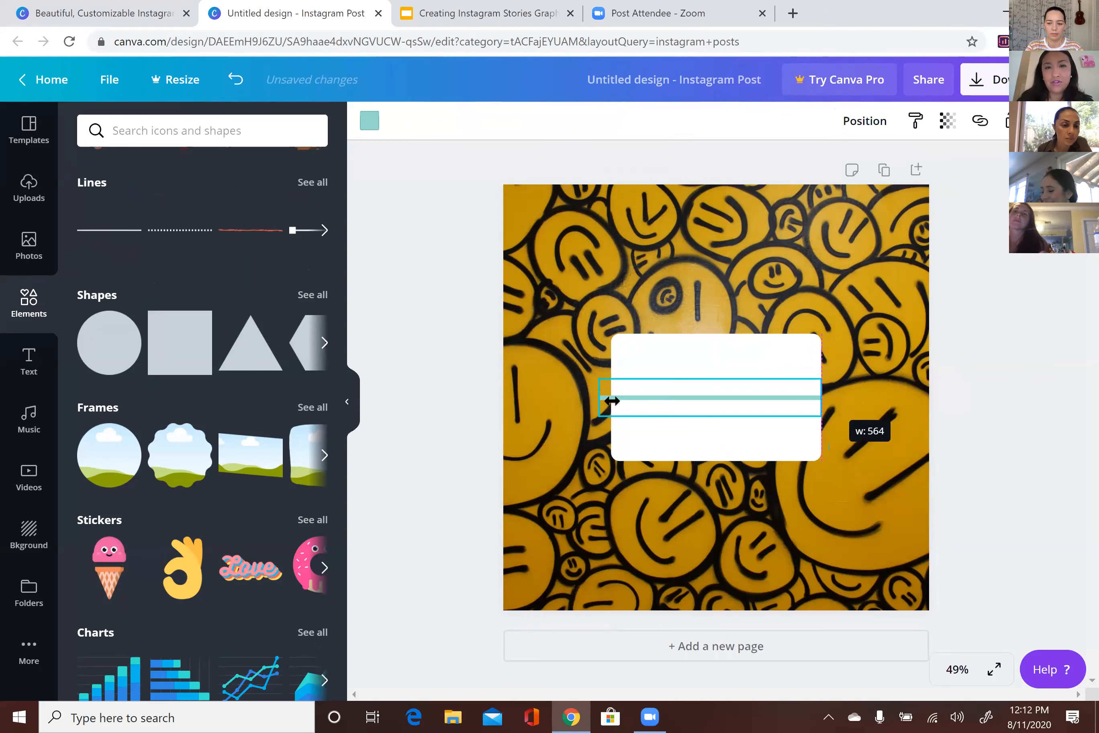
pyautogui.moveTo(612, 402); pyautogui.dragTo(618, 401)
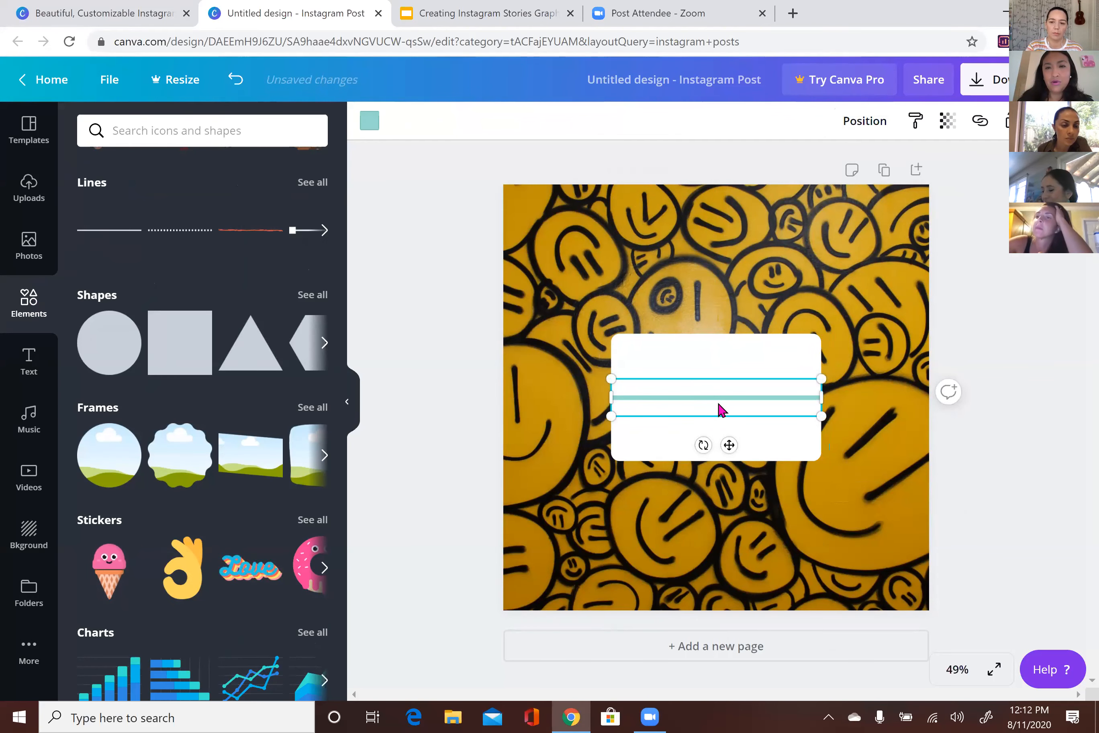
pyautogui.moveTo(717, 411); pyautogui.dragTo(718, 417)
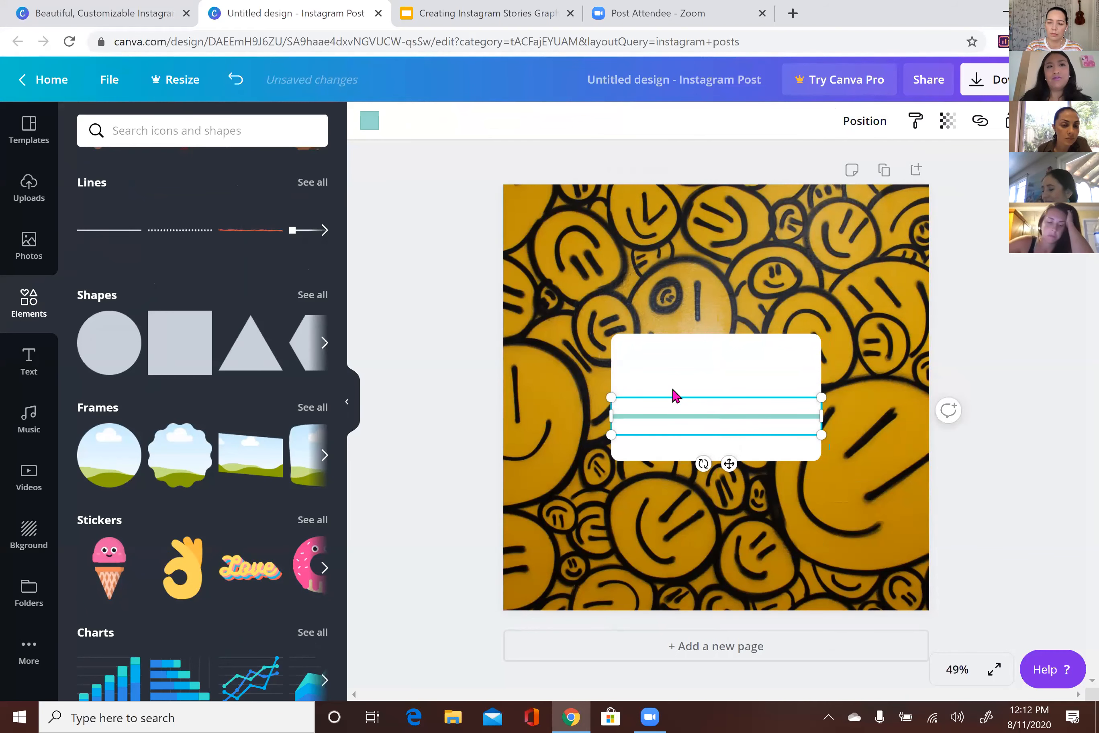
# Colour the line black and add a second line above it
pyautogui.click(369, 121)
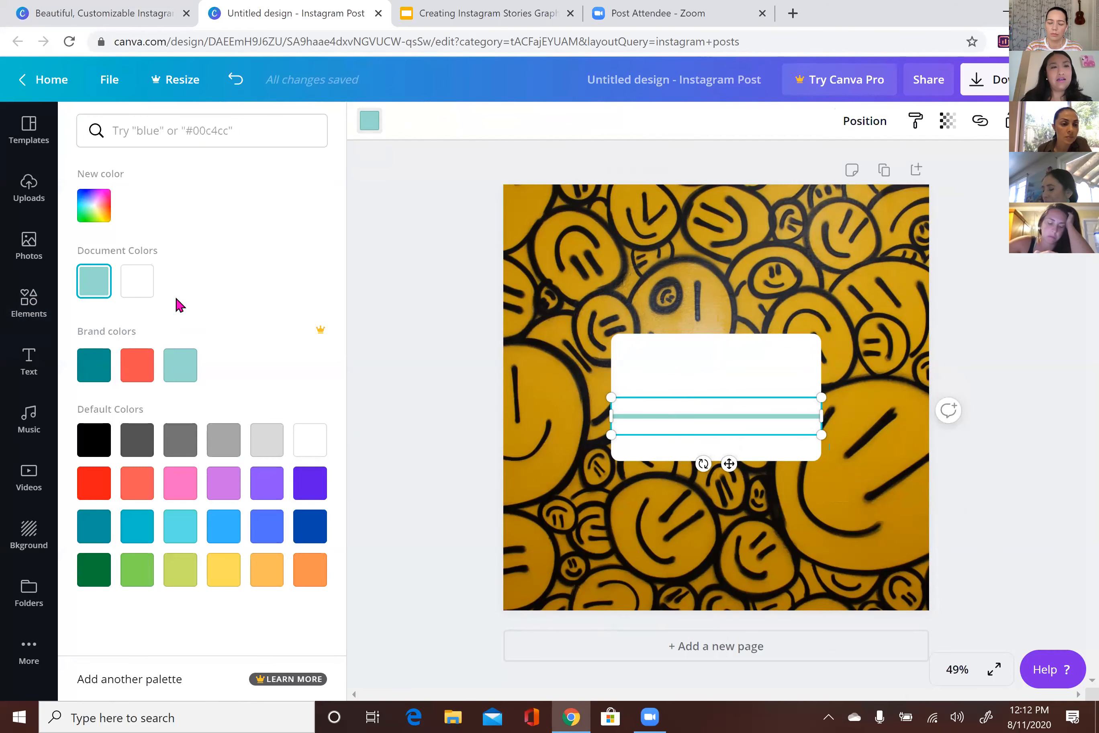
pyautogui.click(103, 441)
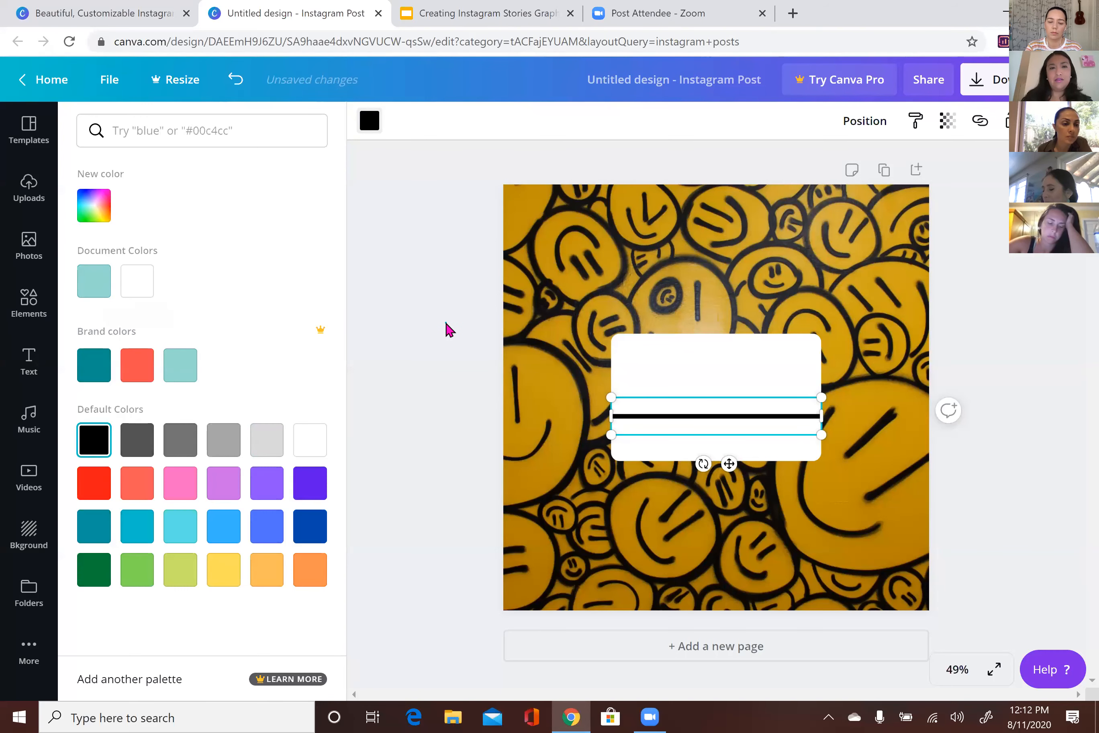
pyautogui.click(680, 402)
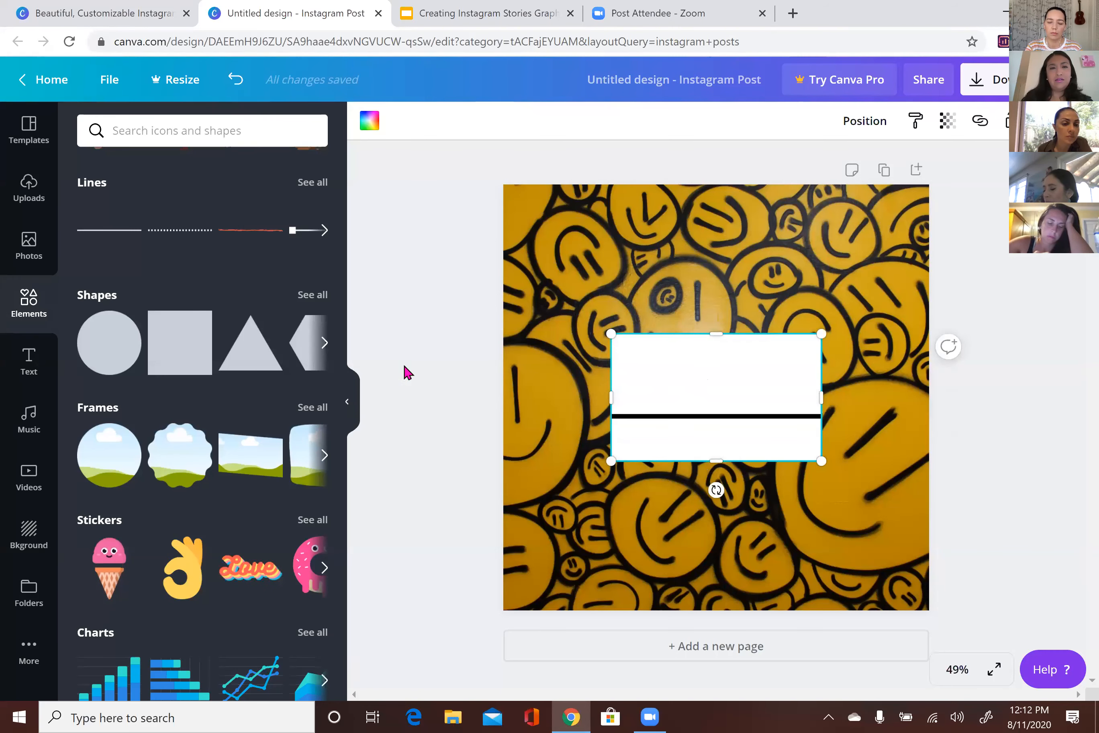
pyautogui.click(114, 231)
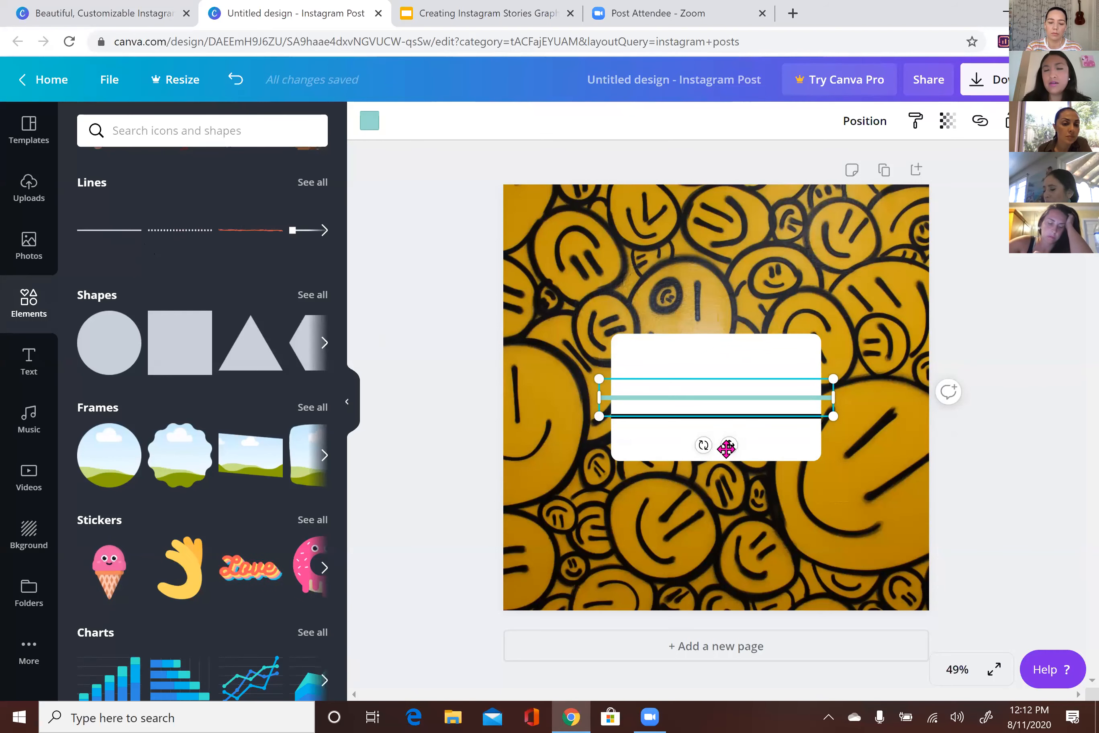
# Rotate the second line to vertical and shorten it to fit below the horizontal divider
pyautogui.moveTo(734, 445); pyautogui.dragTo(735, 472)
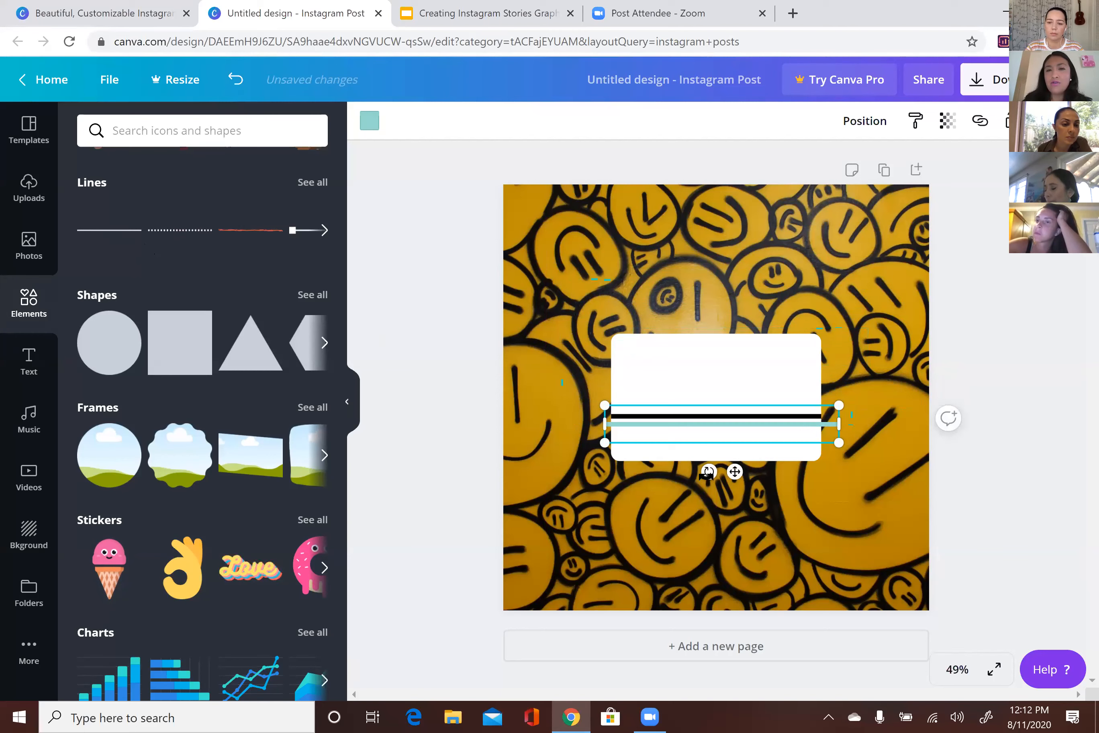
pyautogui.moveTo(796, 432); pyautogui.dragTo(774, 439)
pyautogui.moveTo(770, 437); pyautogui.dragTo(776, 437)
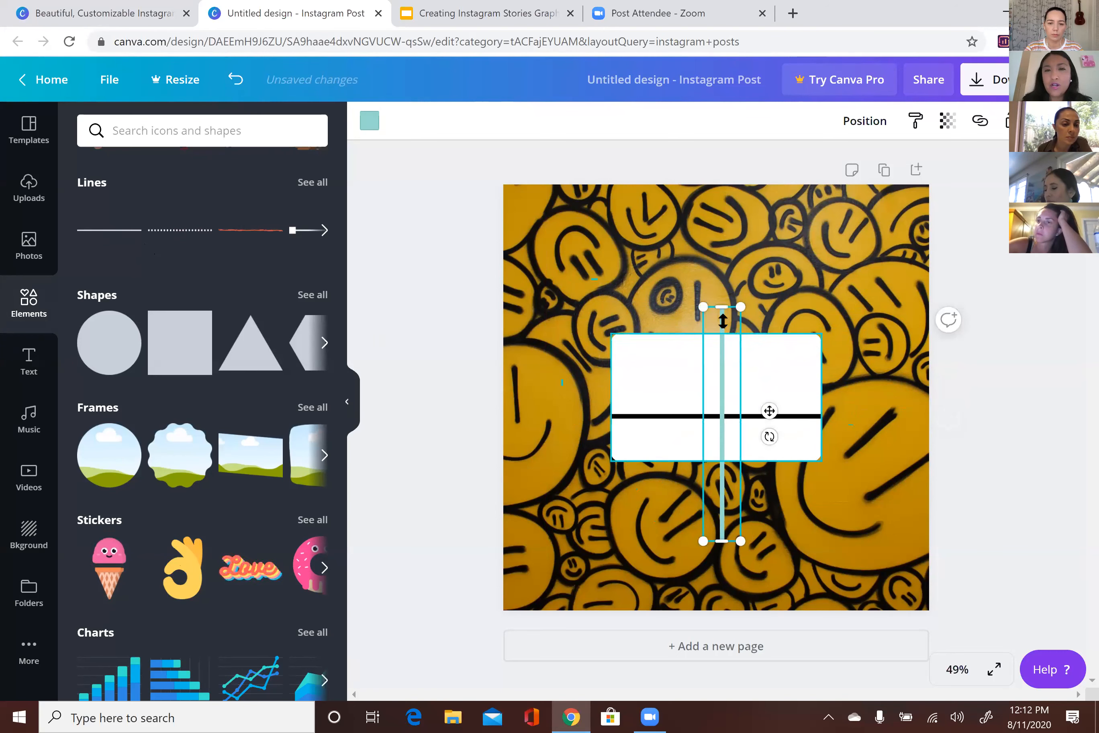
pyautogui.moveTo(720, 308); pyautogui.dragTo(723, 416)
pyautogui.moveTo(723, 540); pyautogui.dragTo(715, 438)
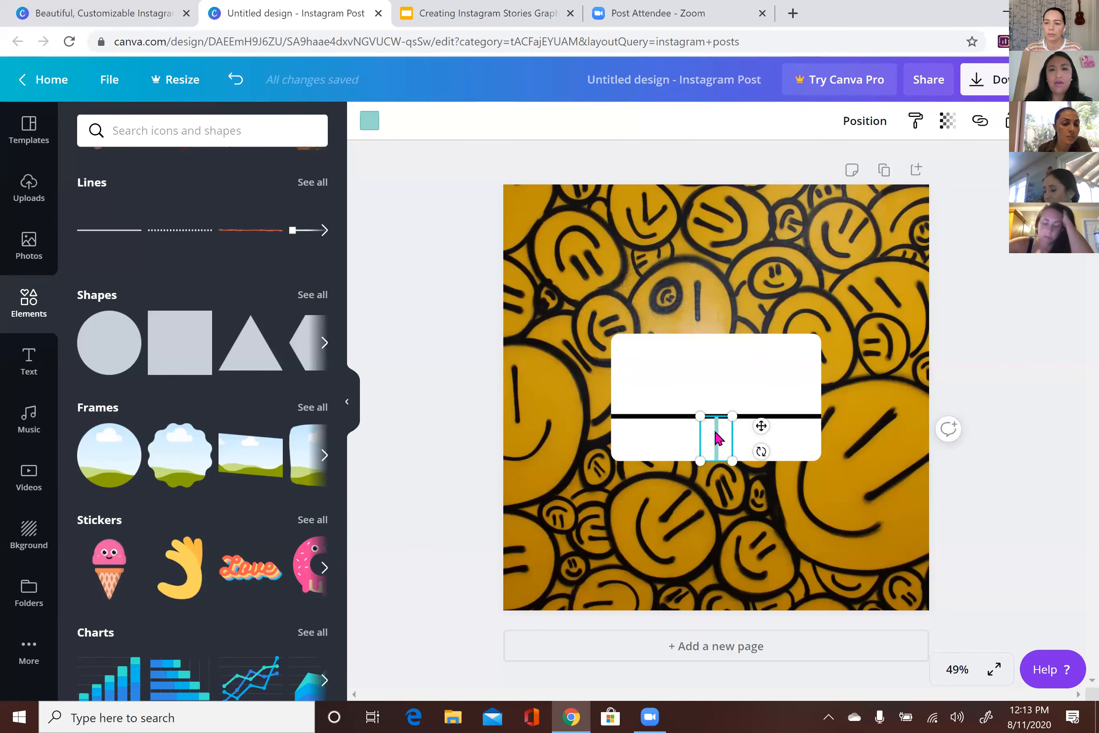
# Colour the vertical divider black
pyautogui.click(368, 137)
pyautogui.click(103, 286)
pyautogui.click(550, 397)
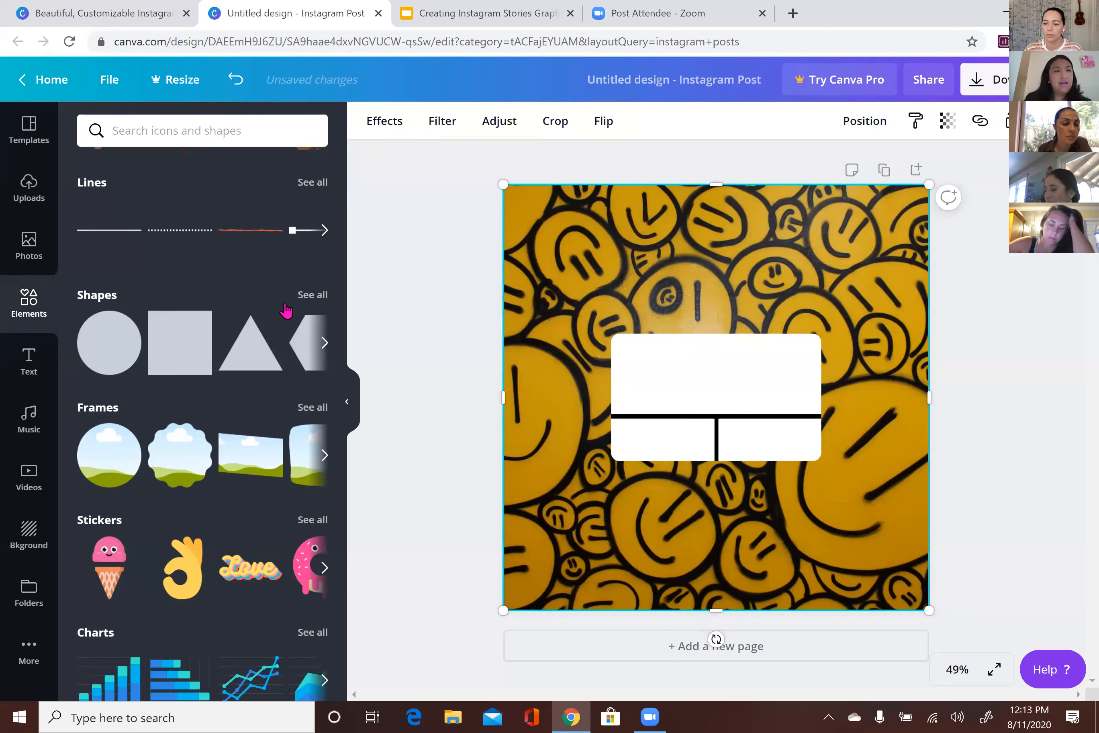
pyautogui.click(28, 362)
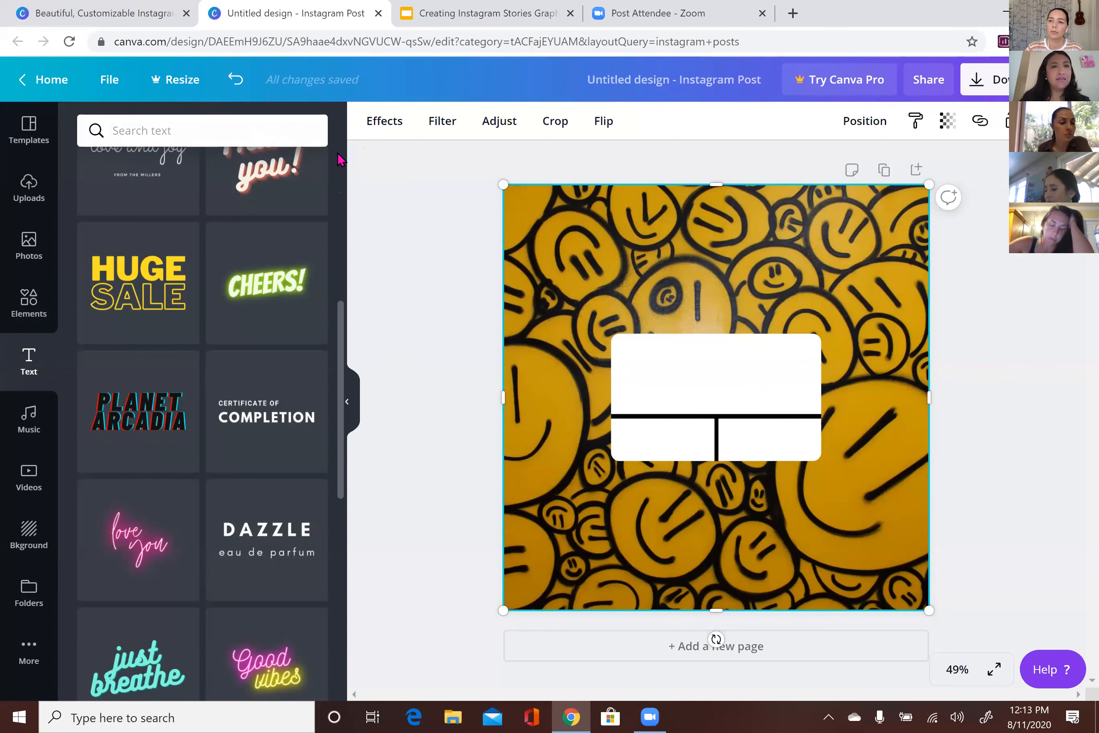
# Add a 'Reminder' heading in the white box's top section at font size 50
pyautogui.scroll(10, 339, 160)
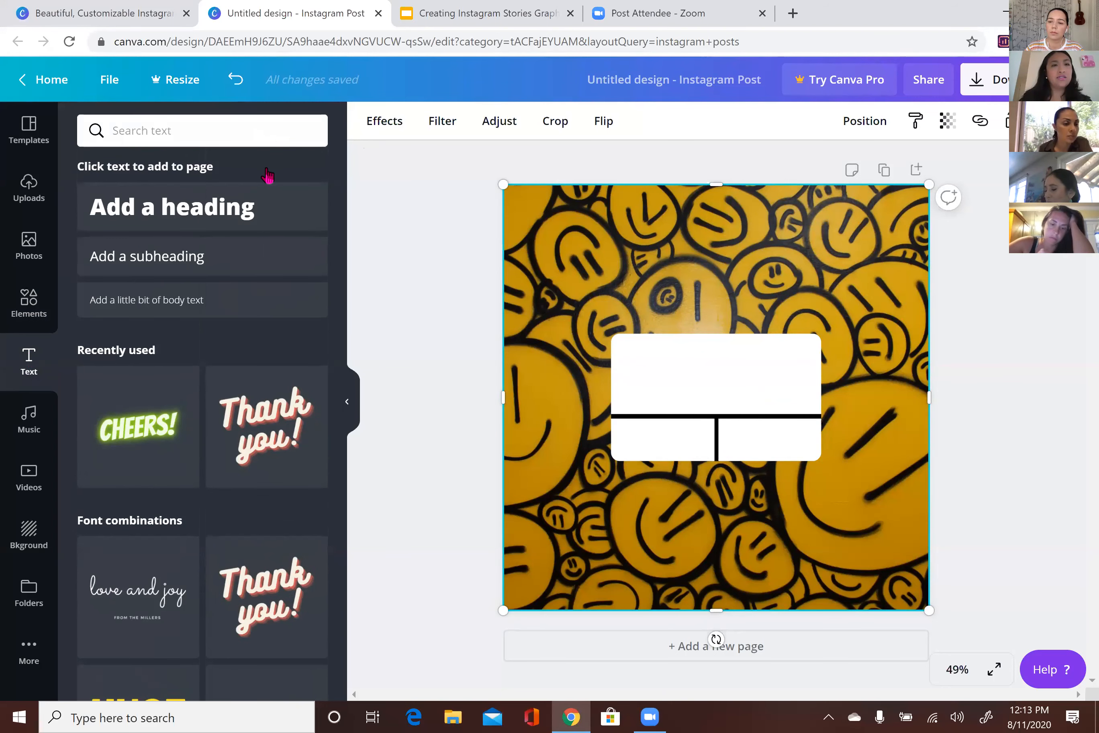
pyautogui.click(226, 195)
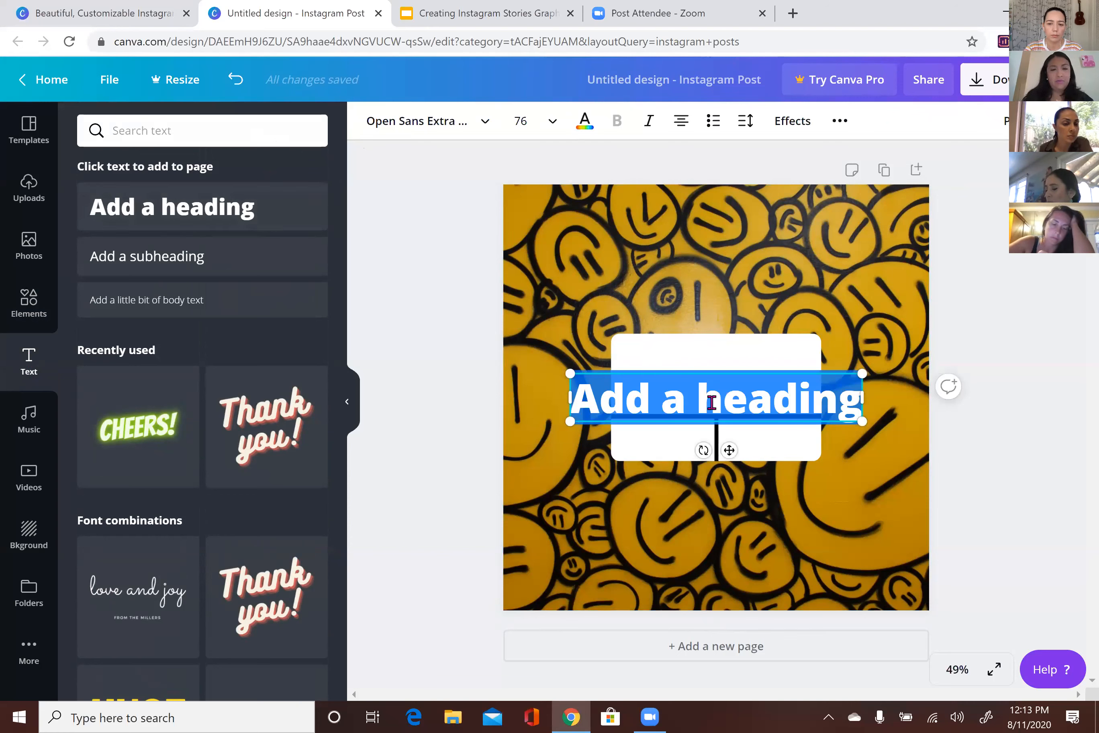
pyautogui.write('Reim')
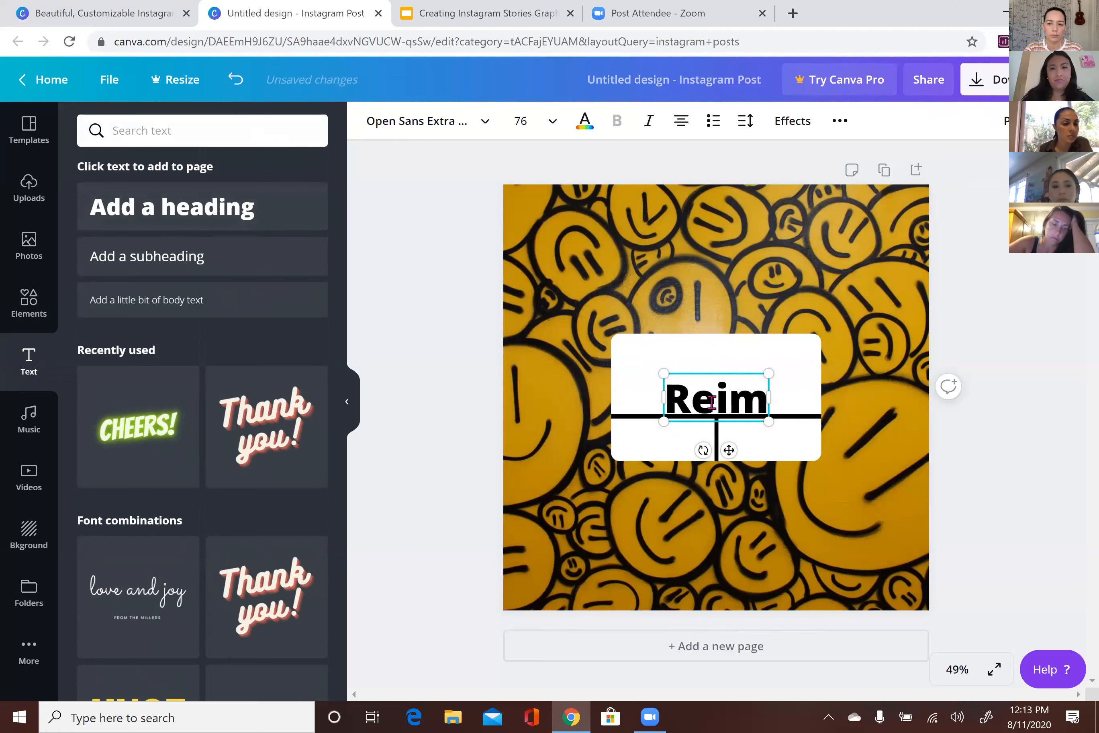
pyautogui.write('inder')
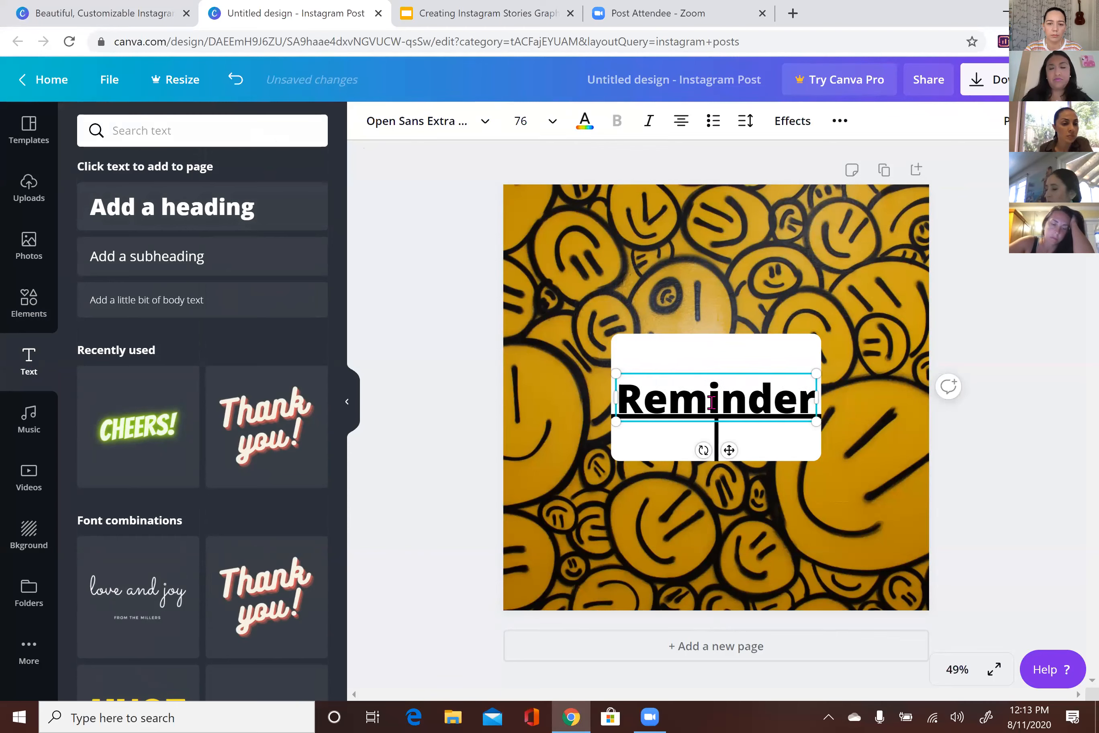
pyautogui.click(532, 124)
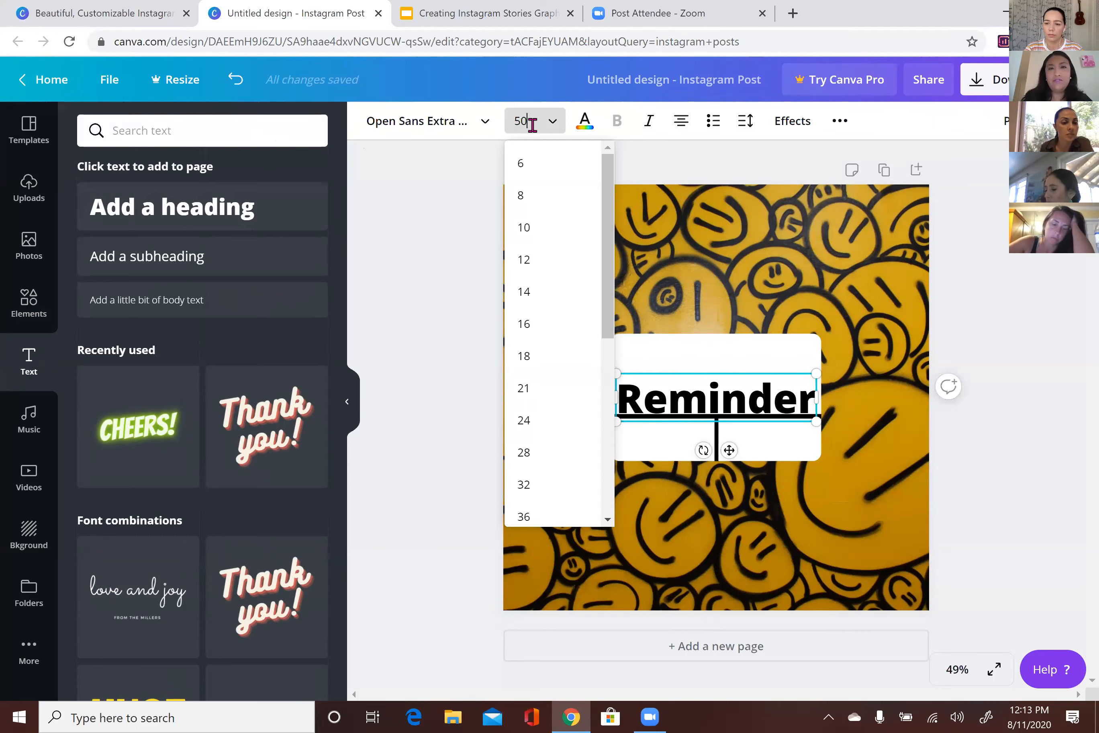
pyautogui.write('50')
pyautogui.press('Return')
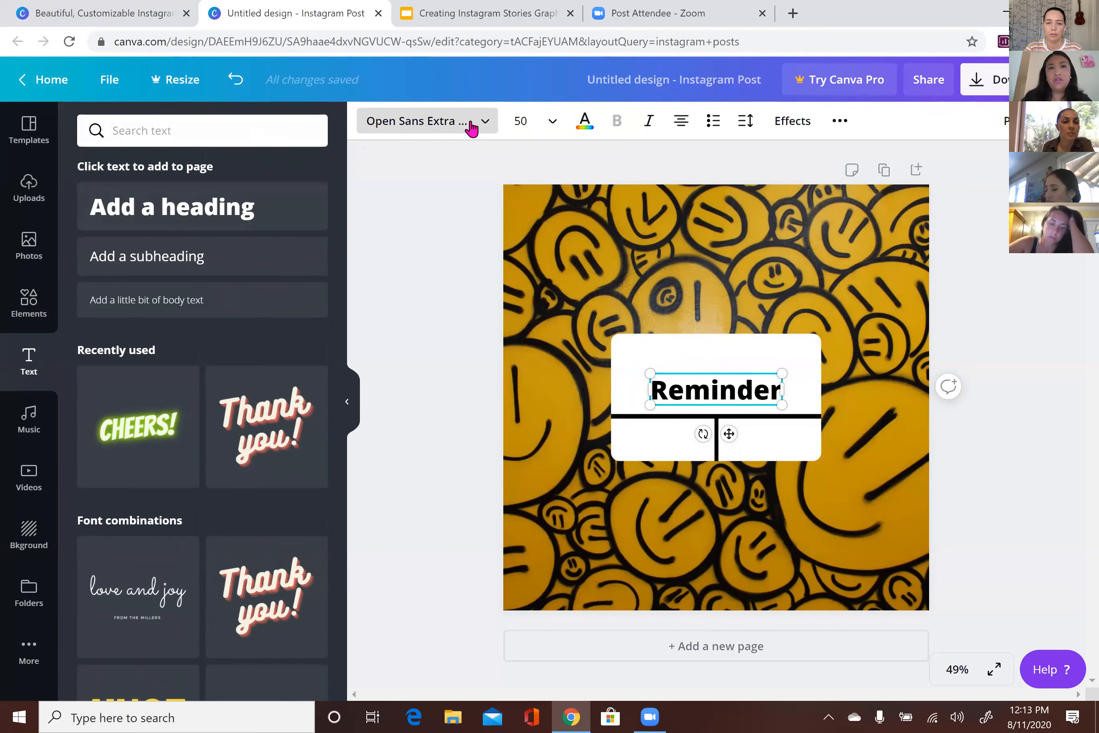
pyautogui.click(472, 123)
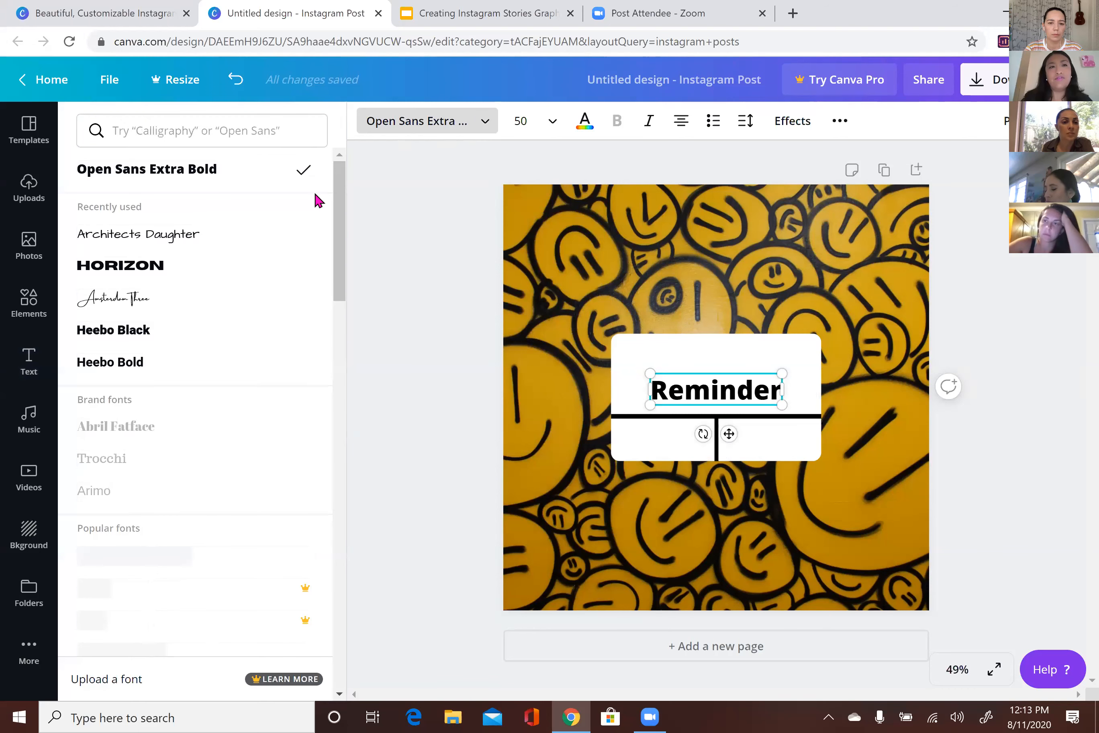